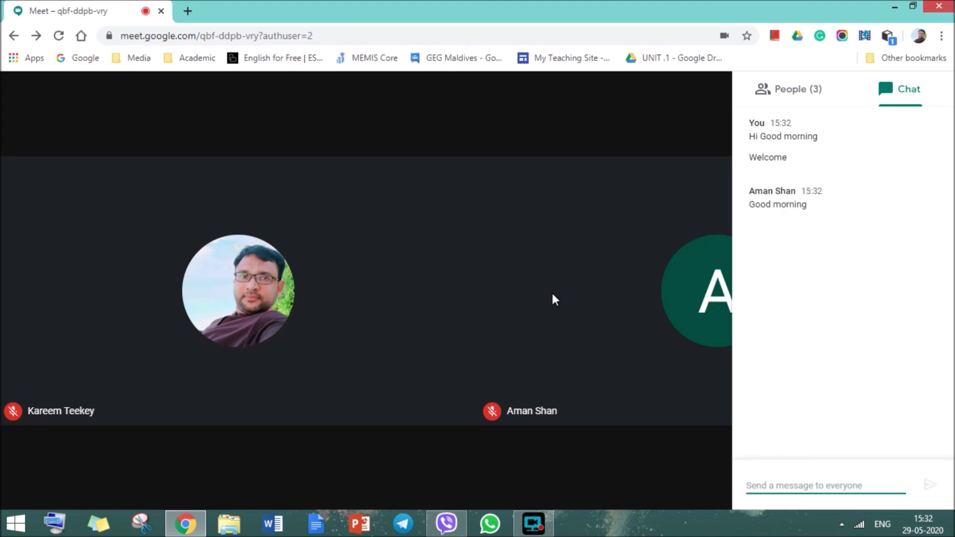
Close the chat panel and check the participant list in the ongoing call.
left_click(527, 251)
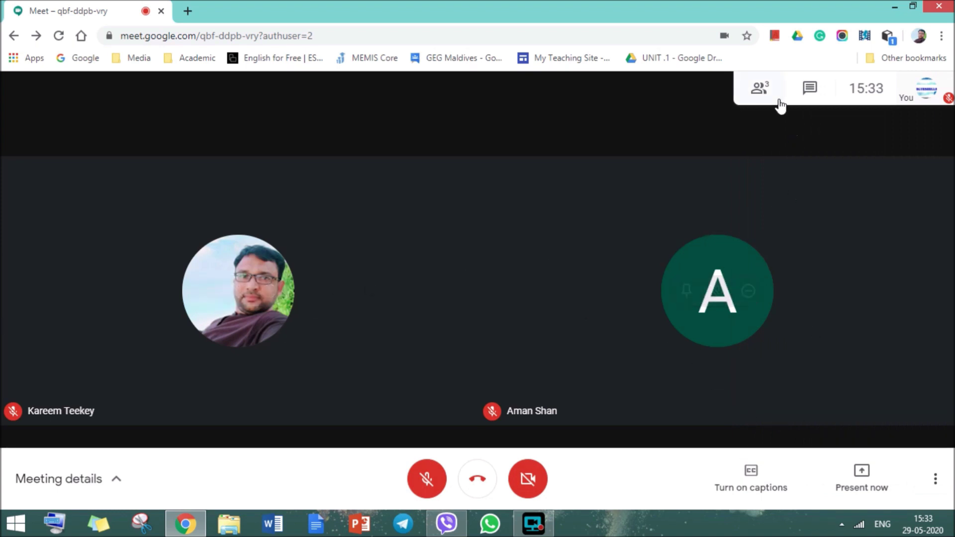
left_click(766, 91)
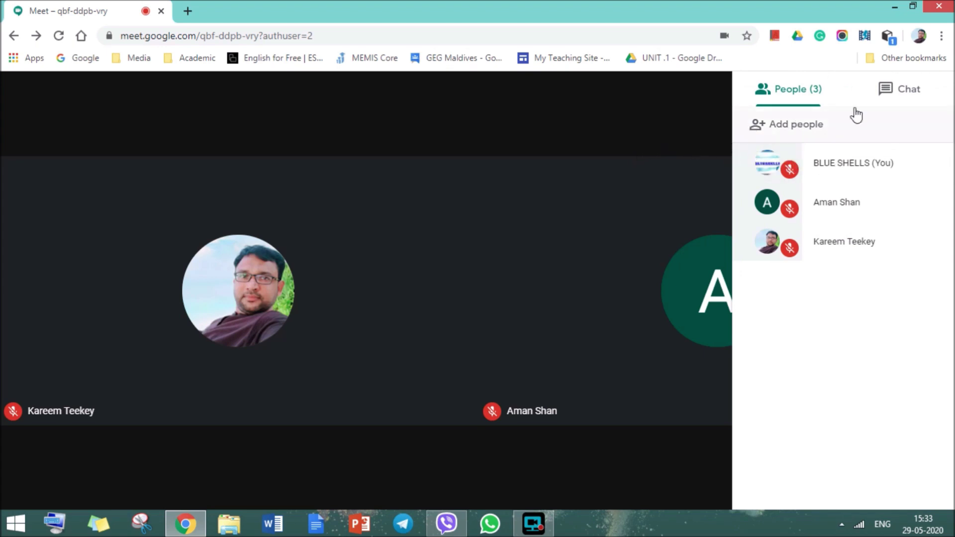
left_click(676, 127)
In a new tab on meet.google.com, schedule a video meeting from Google Calendar.
left_click(188, 11)
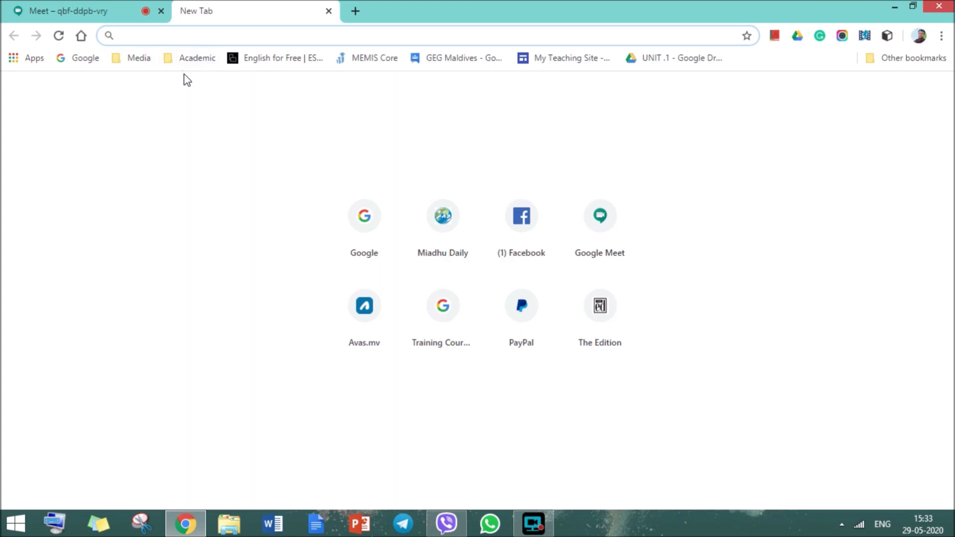
type("mee")
key("Return")
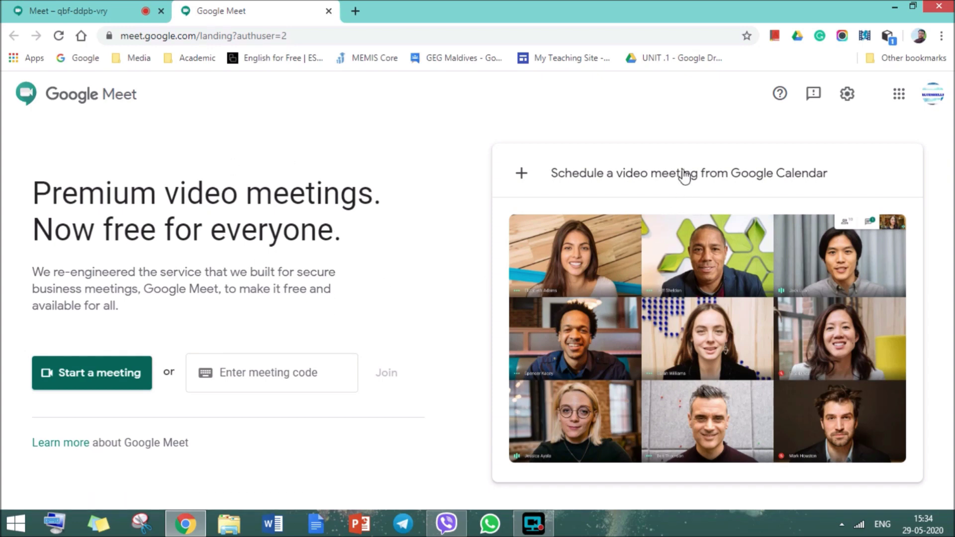
left_click(668, 175)
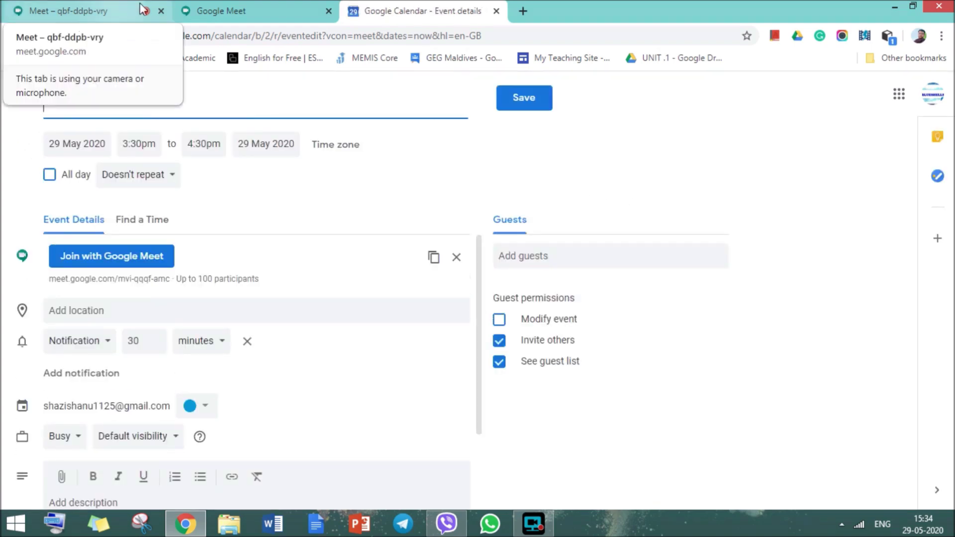
Check who remains in the call, then return to the new Calendar event form.
left_click(128, 11)
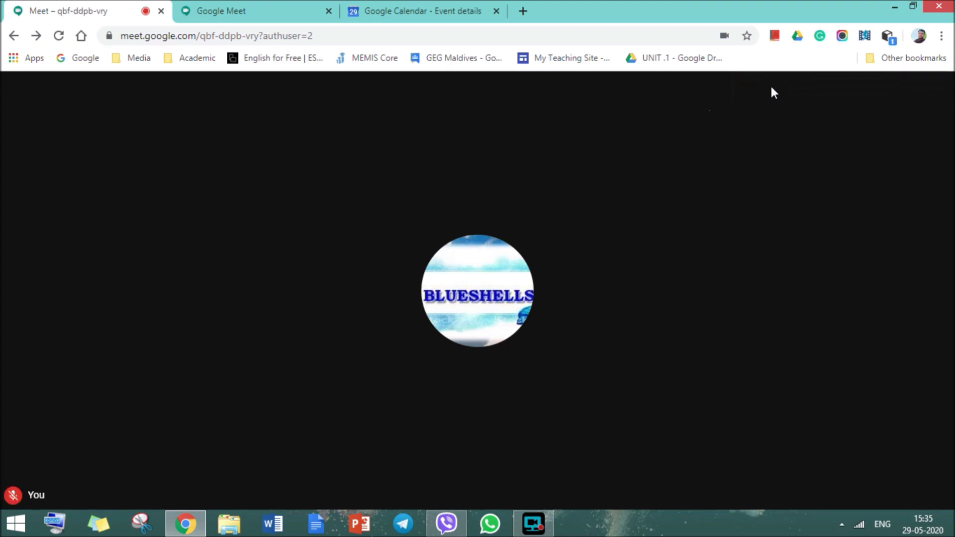
left_click(773, 92)
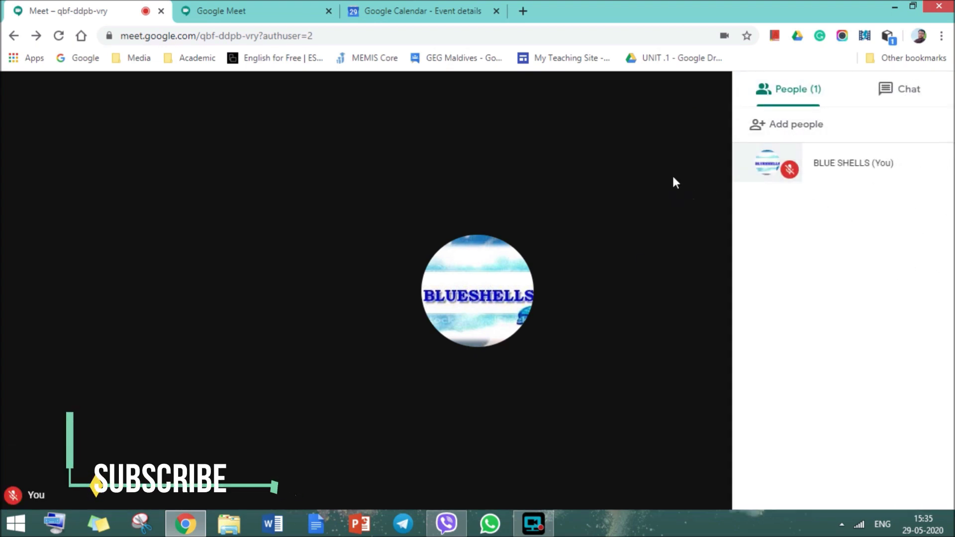
left_click(421, 10)
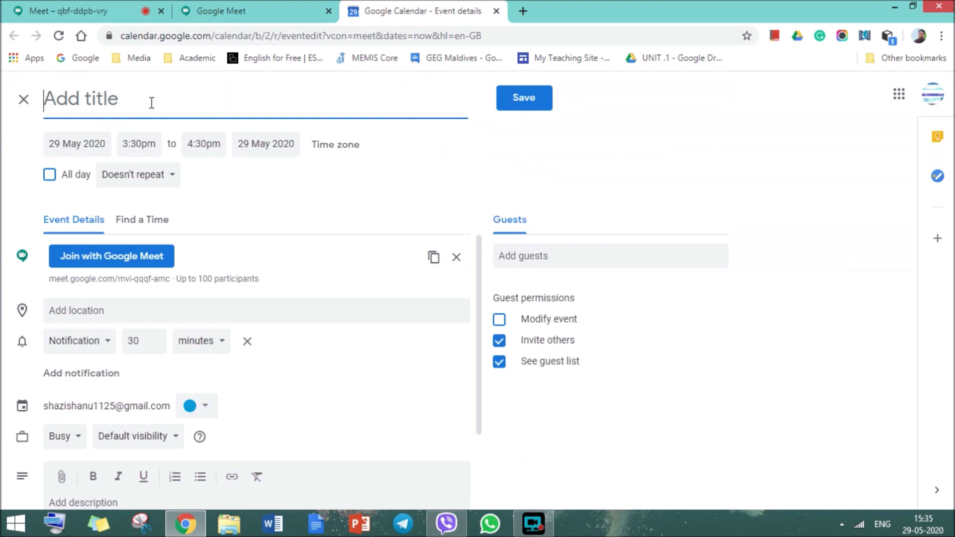
Title the event 'New Normal' and set it for 1 June, 9:00am to 10:30am.
type("New Normal")
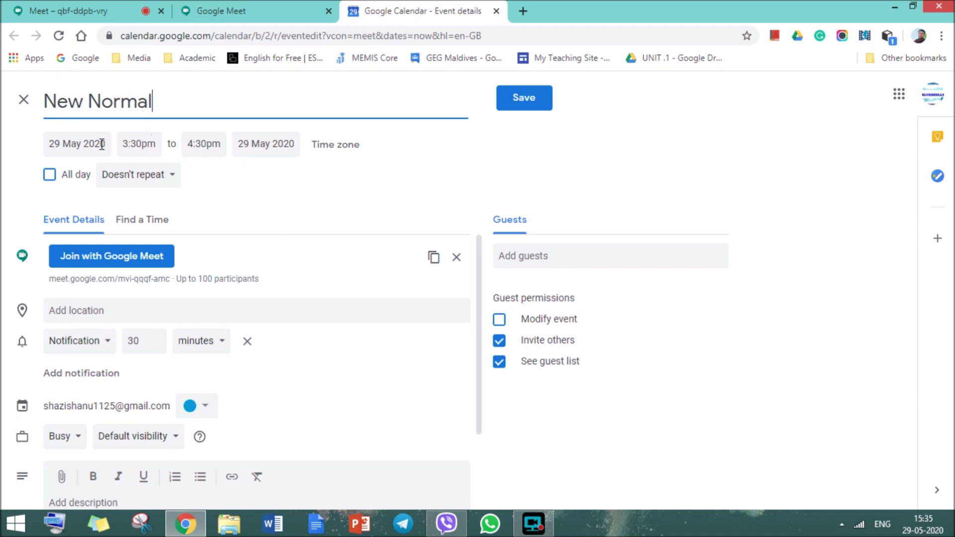
left_click(90, 145)
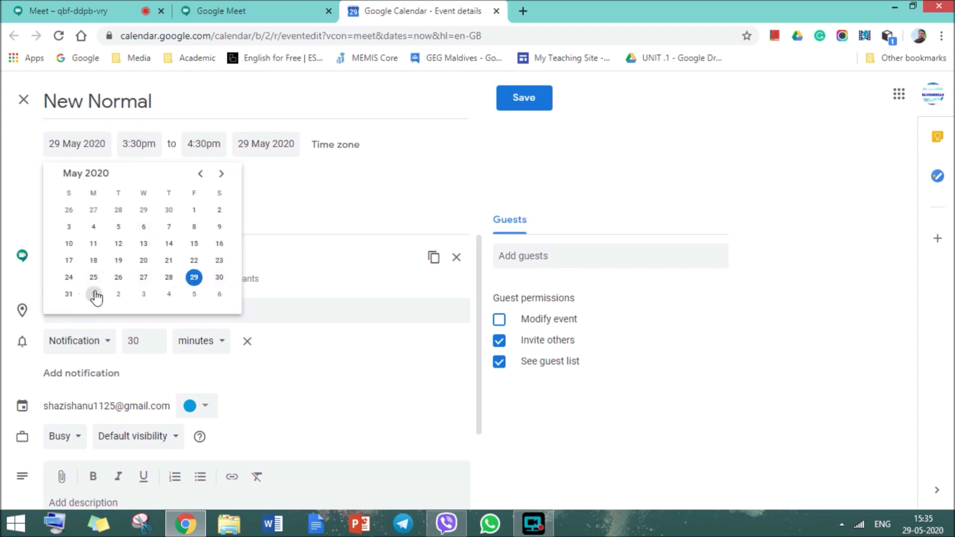
left_click(93, 294)
left_click(141, 144)
left_click_drag(236, 243, 241, 219)
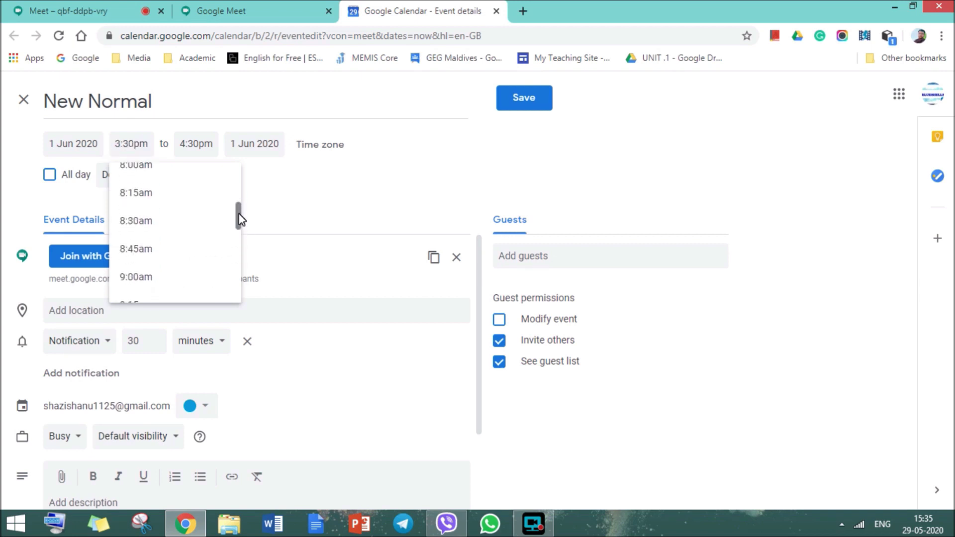
left_click(145, 277)
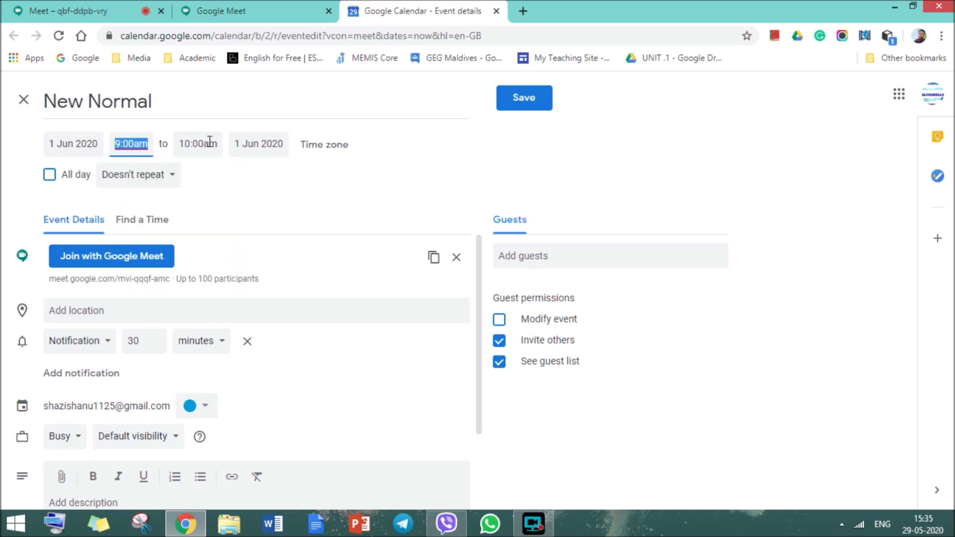
left_click(210, 142)
left_click(239, 263)
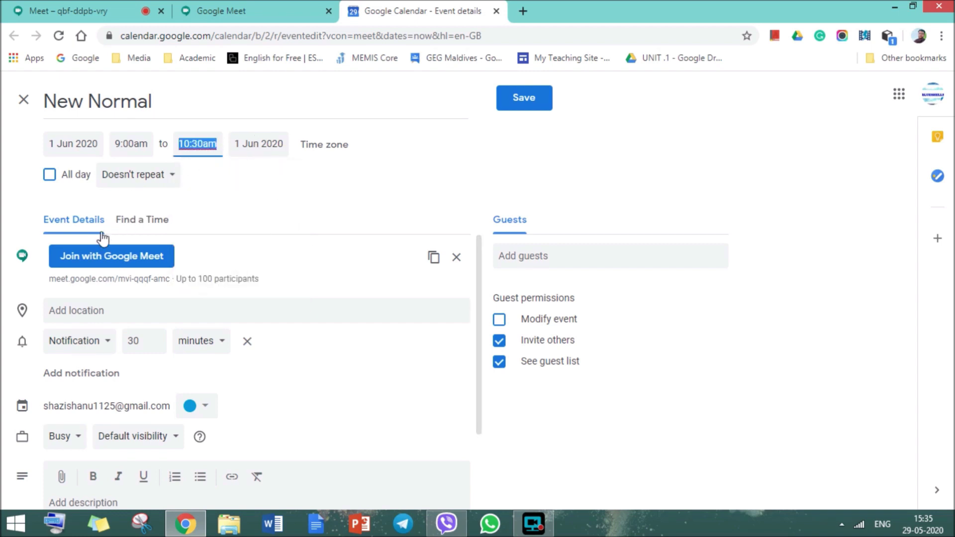
Set the location to City Tower 1, Dubai and make the 30-minute reminder an email.
left_click(94, 311)
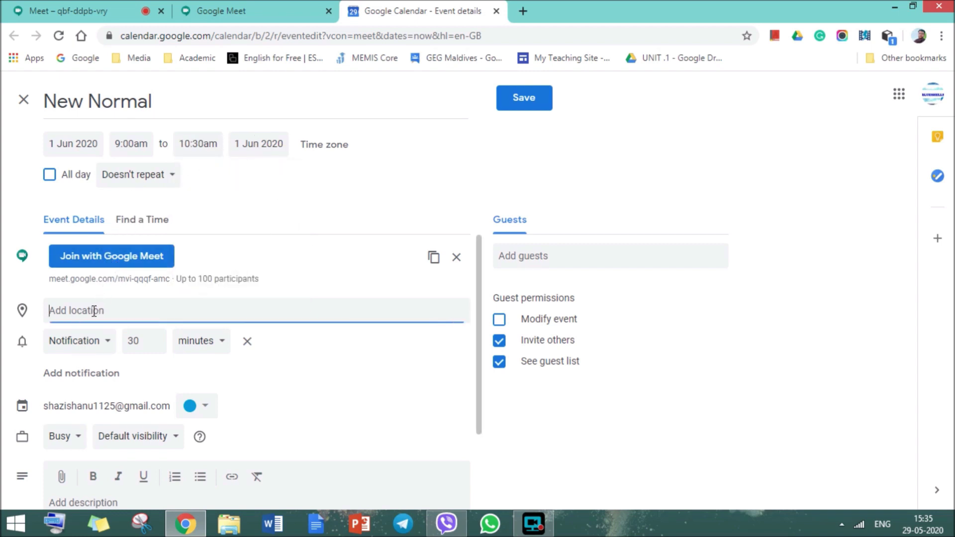
type("City Tower")
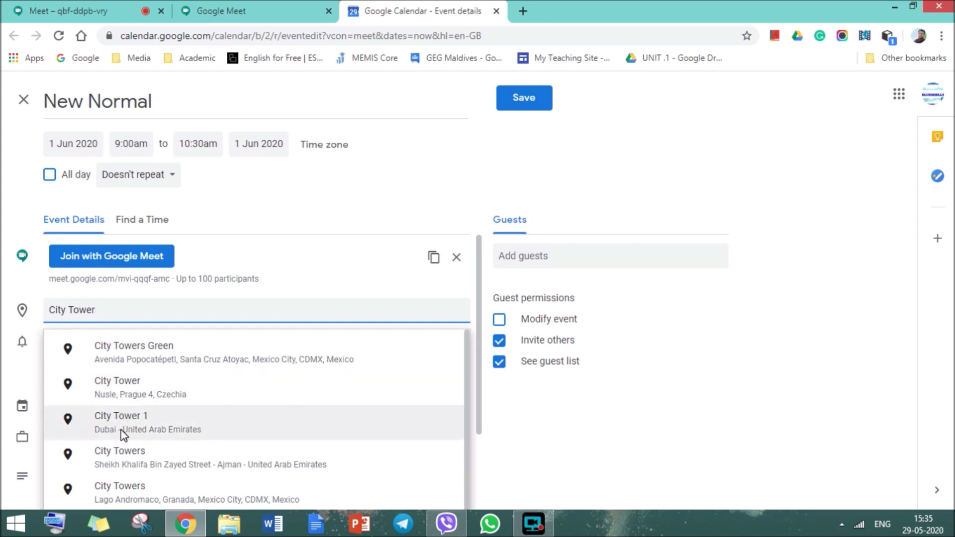
left_click(121, 429)
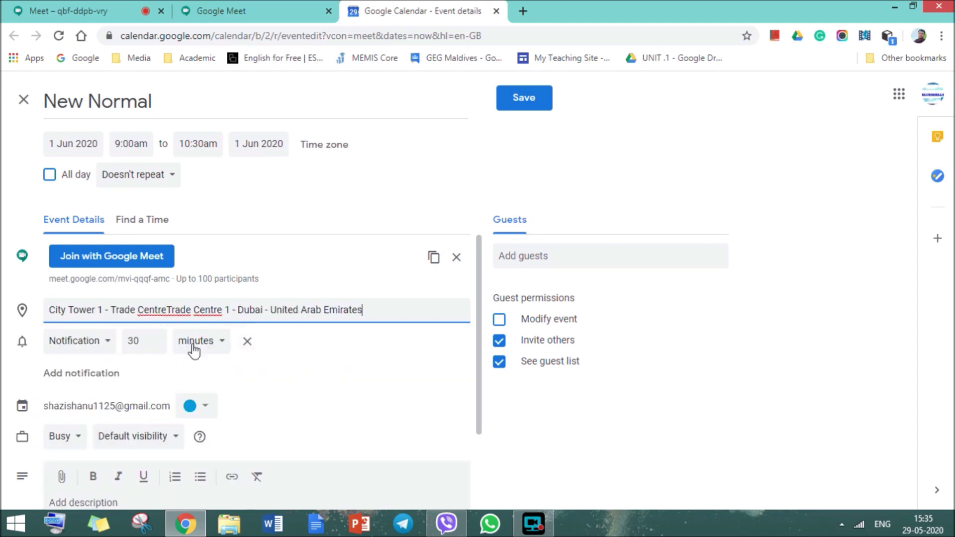
left_click(379, 308)
left_click_drag(379, 308, 47, 311)
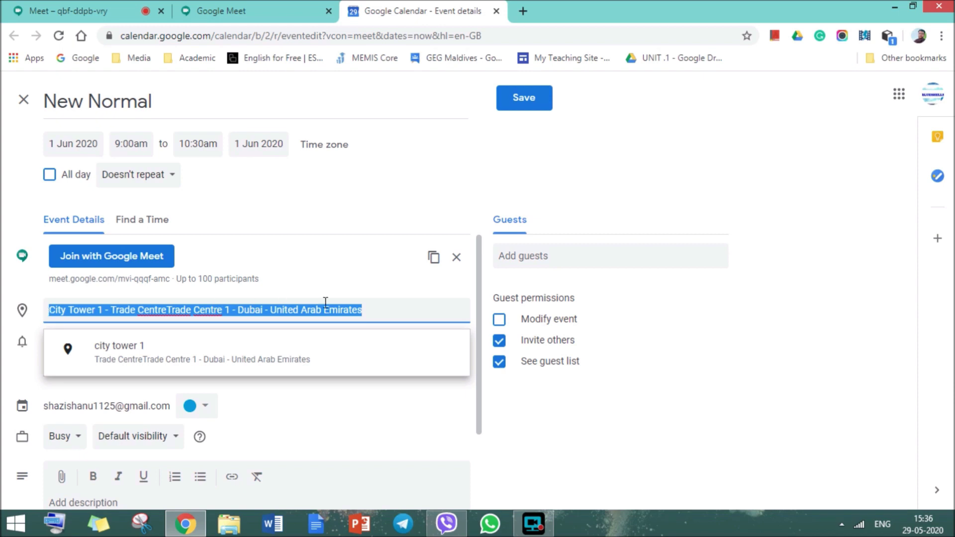
left_click(381, 280)
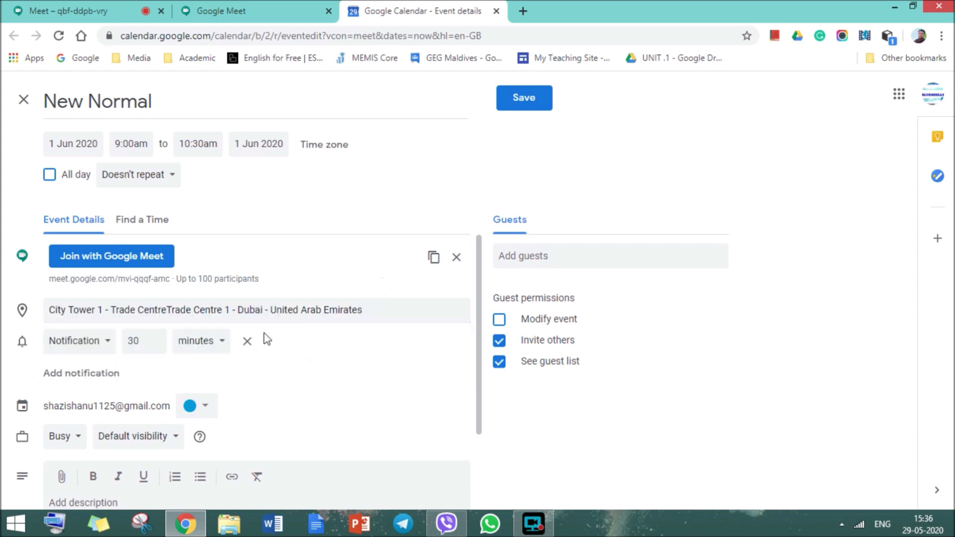
left_click(108, 344)
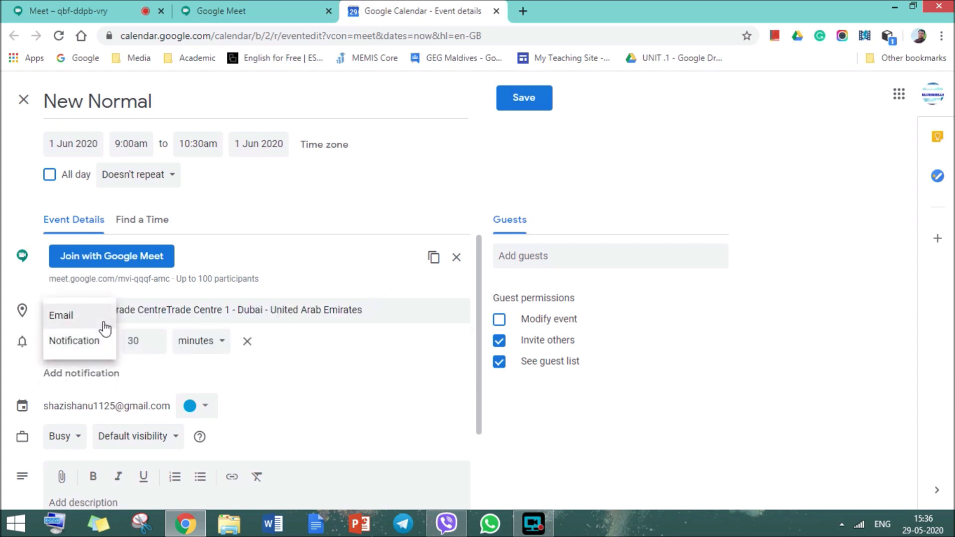
left_click(102, 324)
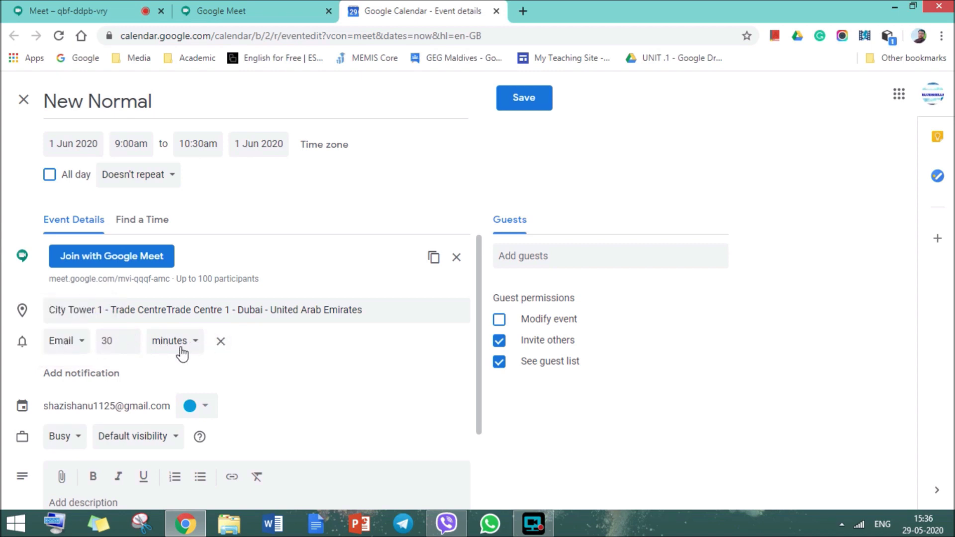
Add a second reminder as a 10-minute Notification alongside the 30-minute email.
left_click(91, 373)
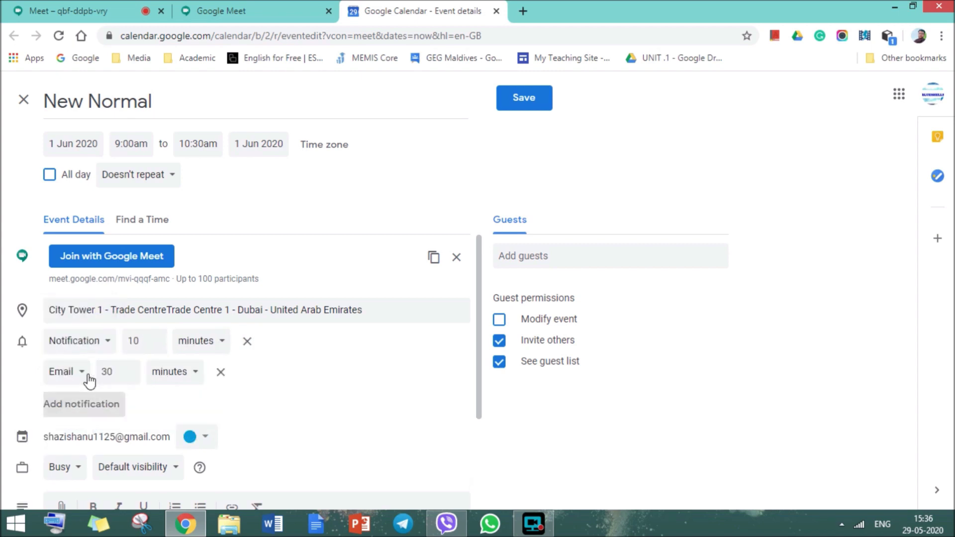
left_click(89, 345)
left_click(90, 344)
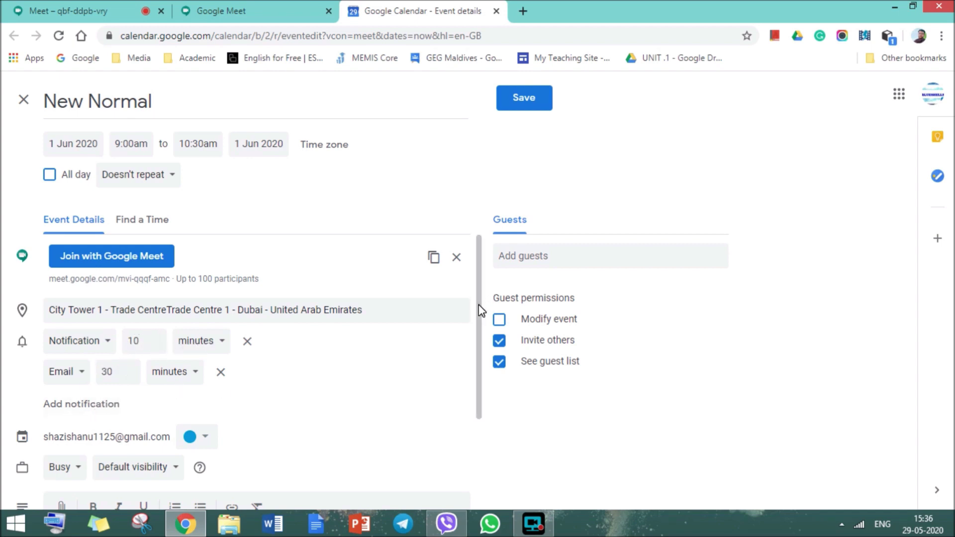
scroll(482, 311, "down", 3)
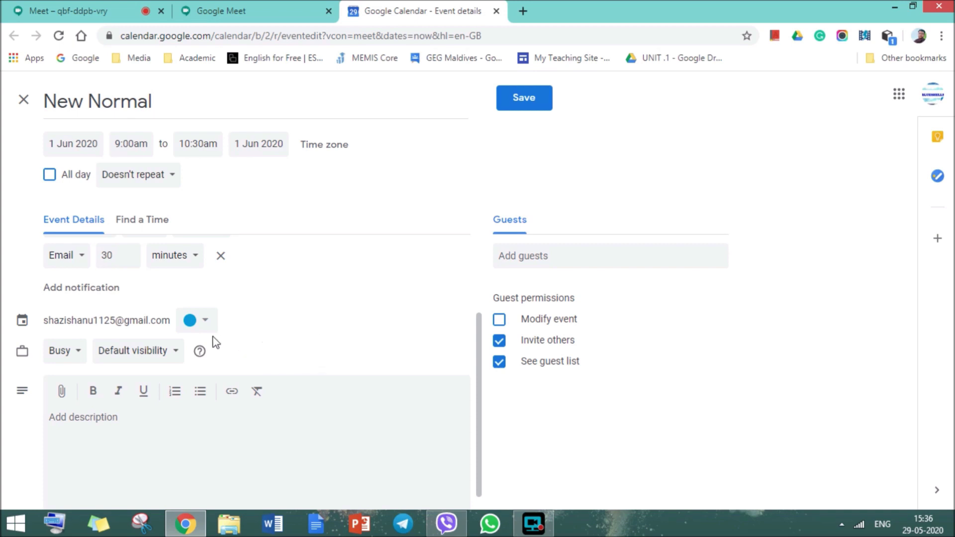
Upload new apps.docx from Local Disk (F:) as an attachment to the event.
left_click(67, 394)
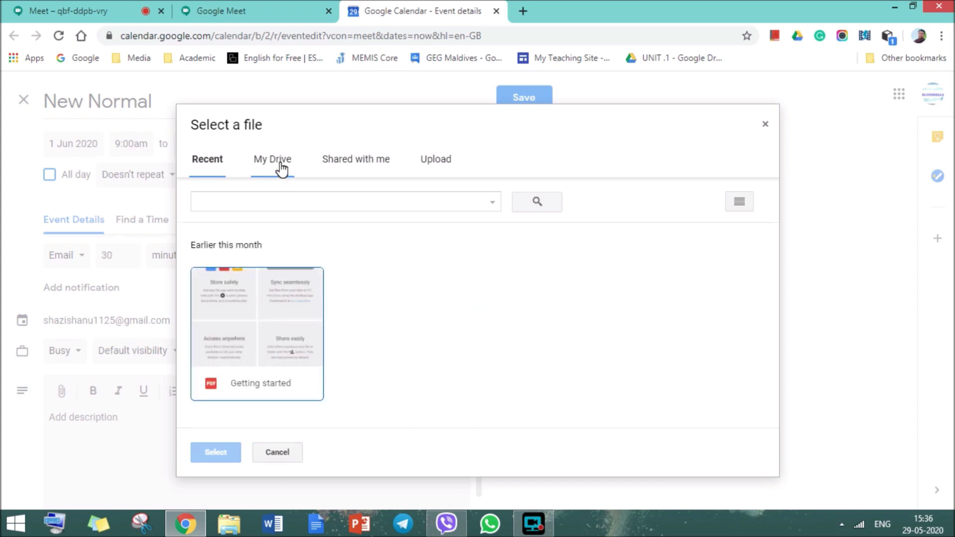
left_click(281, 167)
left_click(436, 158)
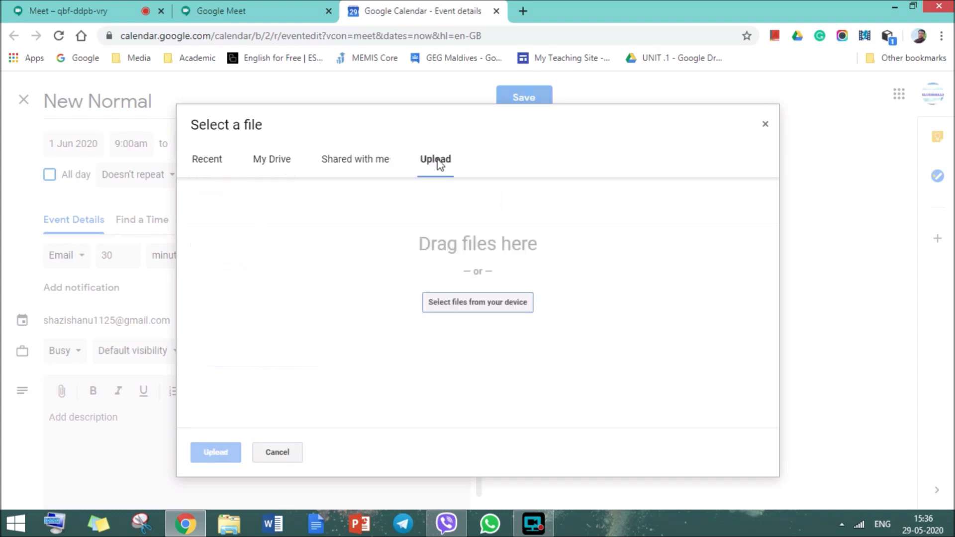
left_click(502, 305)
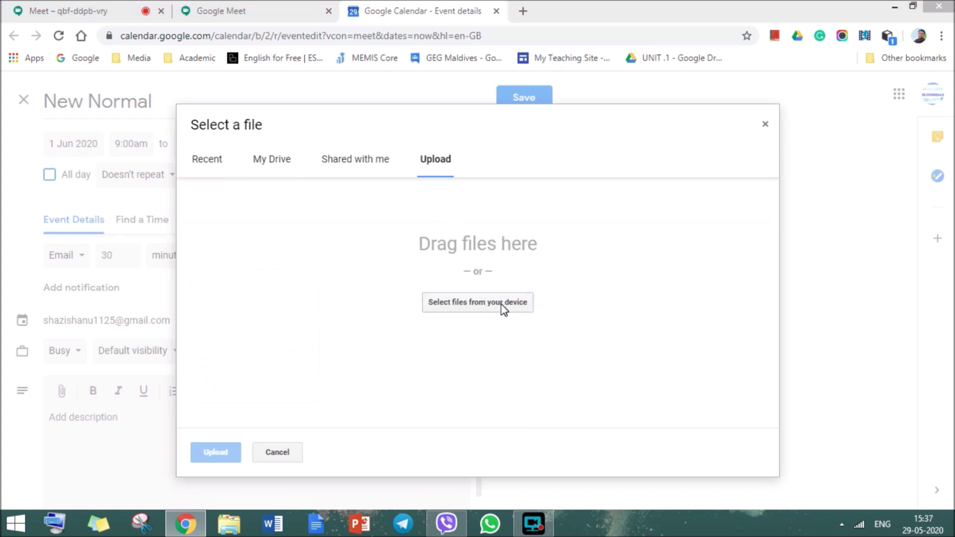
left_click(147, 220)
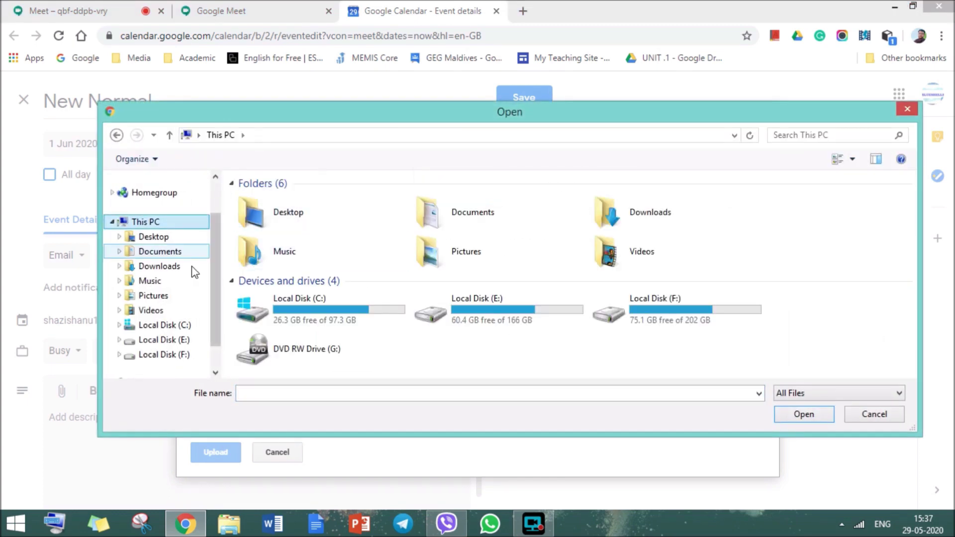
double_click(703, 317)
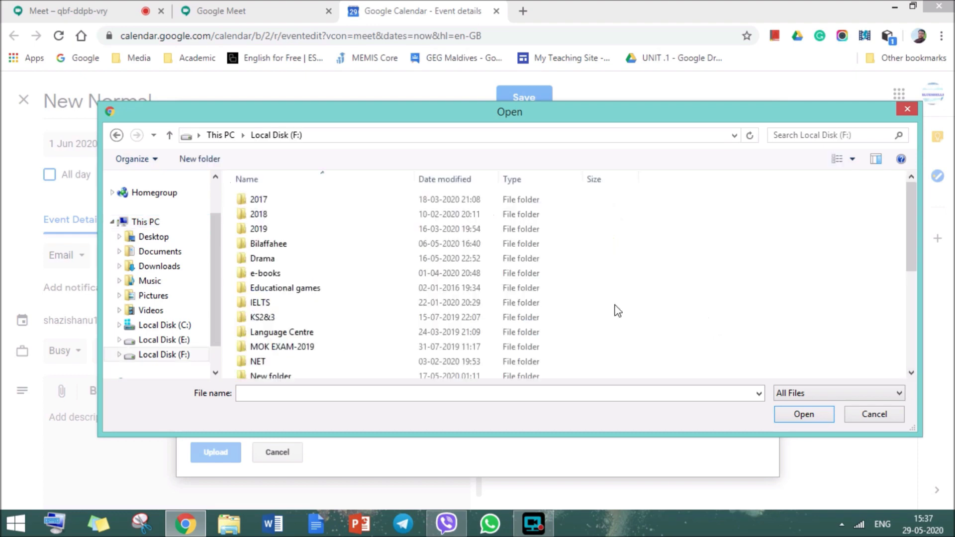
scroll(298, 323, "down", 5)
left_click(319, 372)
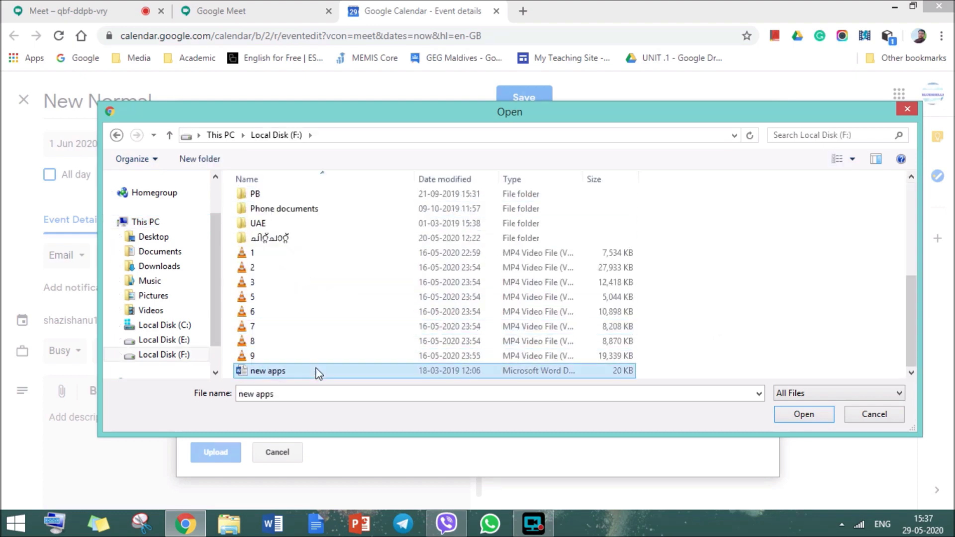
left_click(799, 413)
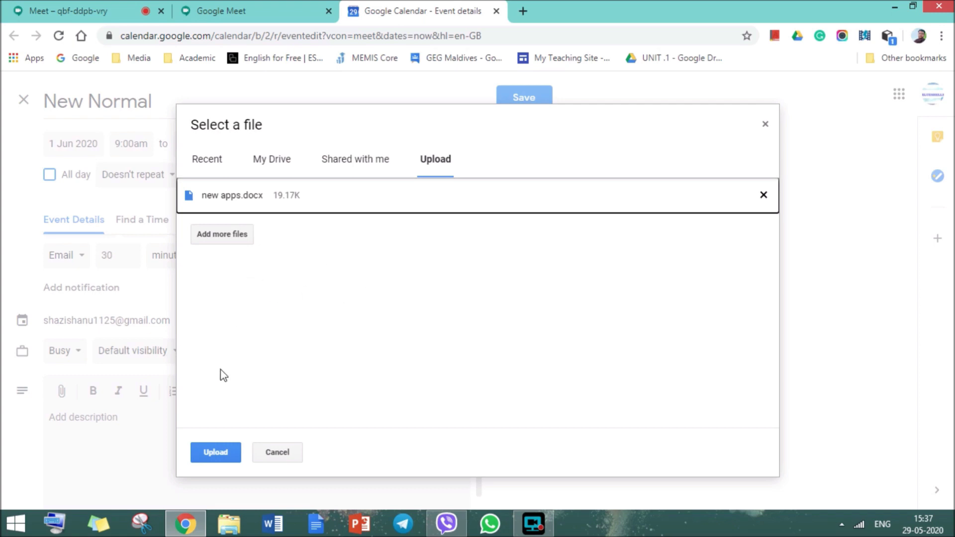
left_click(226, 451)
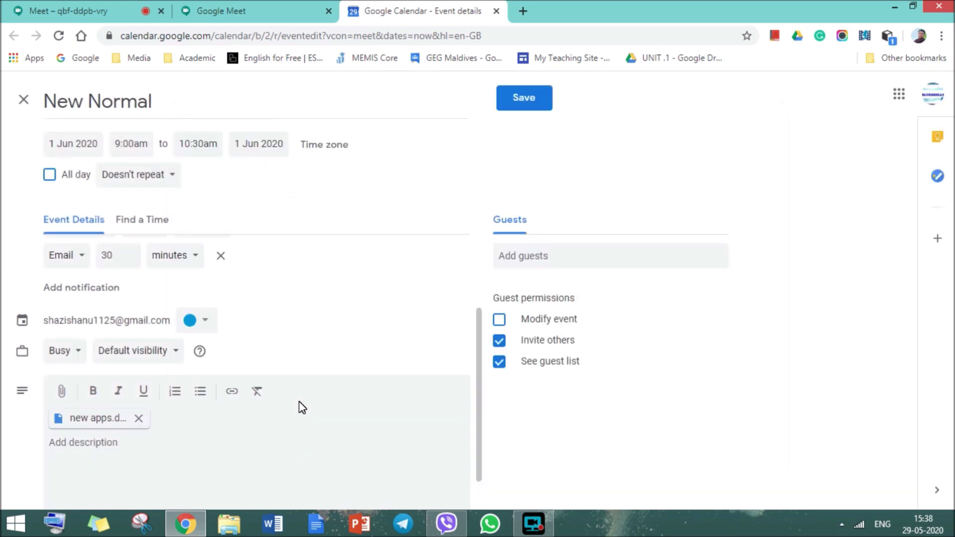
Enter the description 'The feedback session will be lead by the principal.'.
type("The")
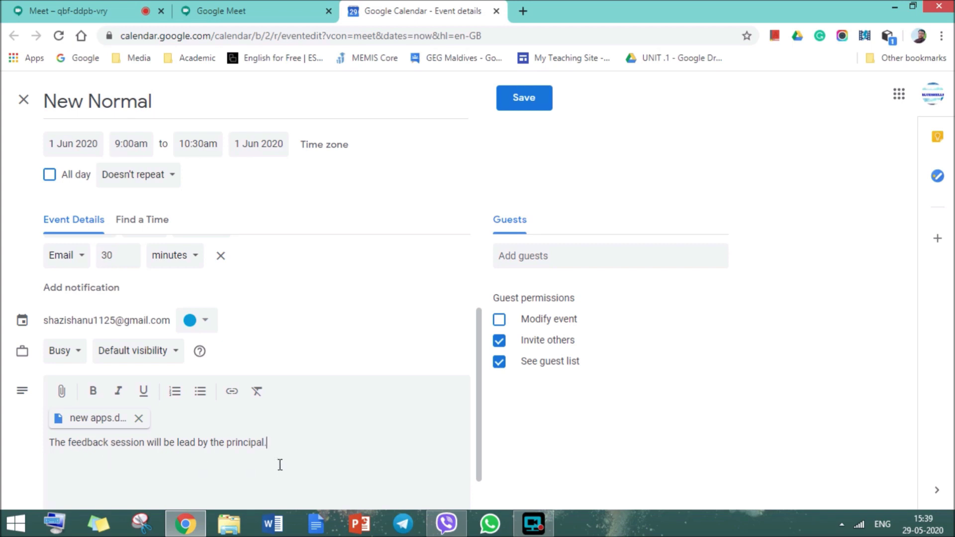
left_click(554, 257)
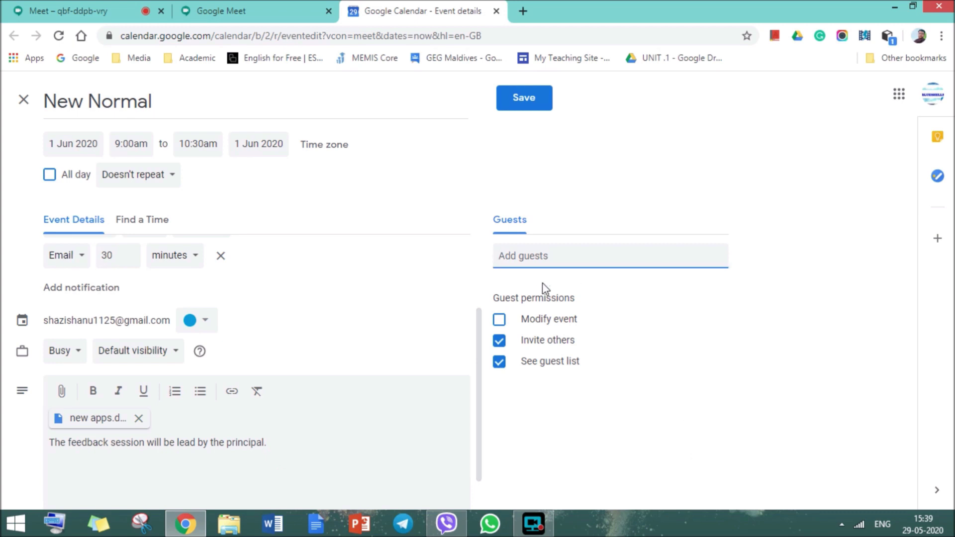
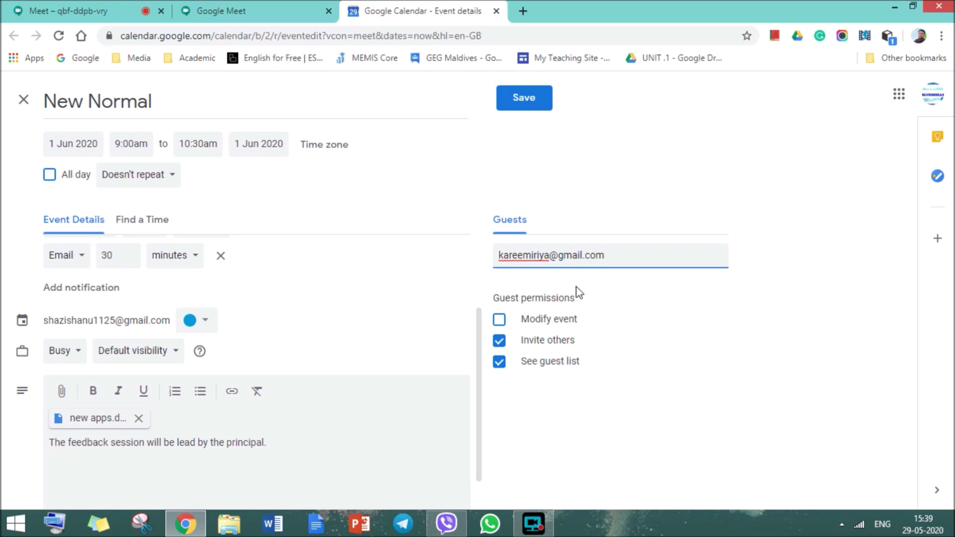
Add two guests by their e-mail addresses, fixing a typo in the first one.
key("Return")
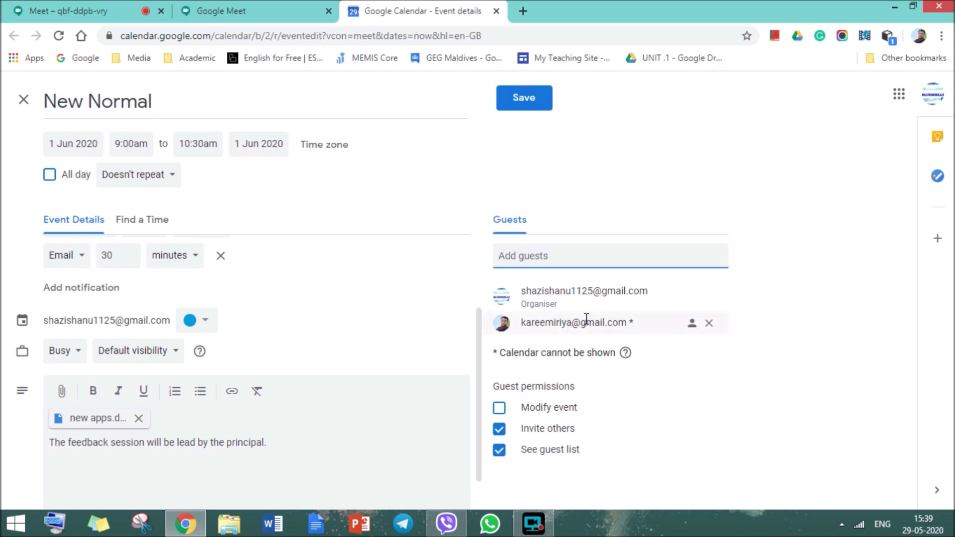
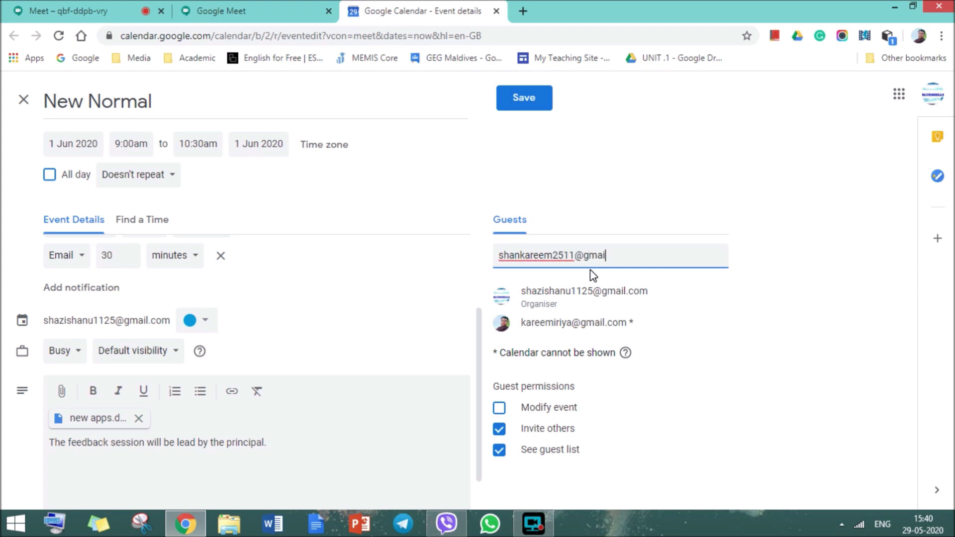
key("Return")
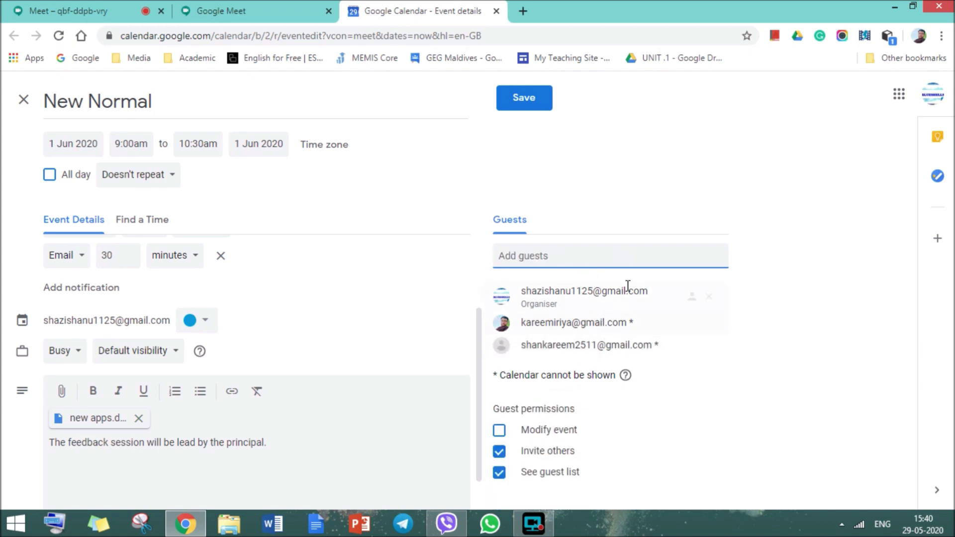
Save the event, send the guest invitations, and share the attached file view-only with them.
left_click(530, 104)
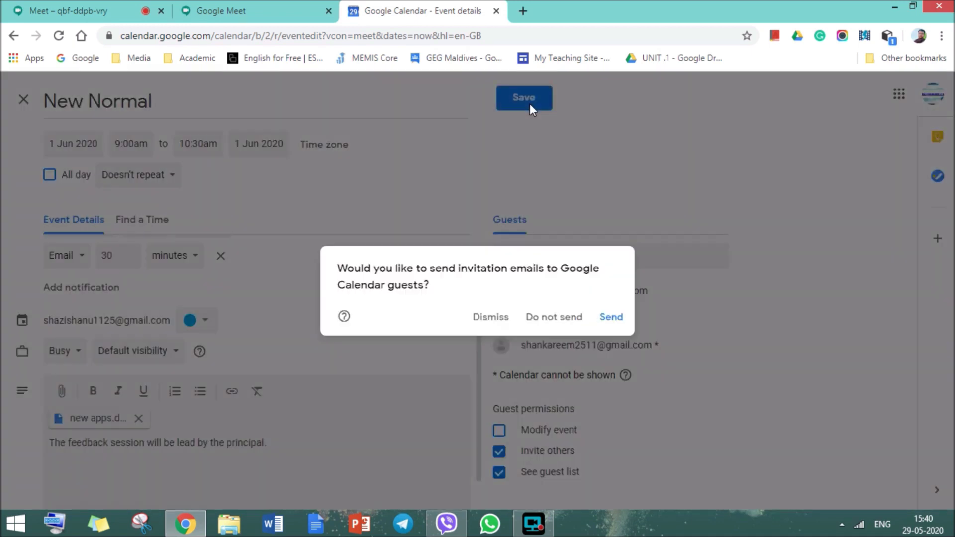
left_click(611, 318)
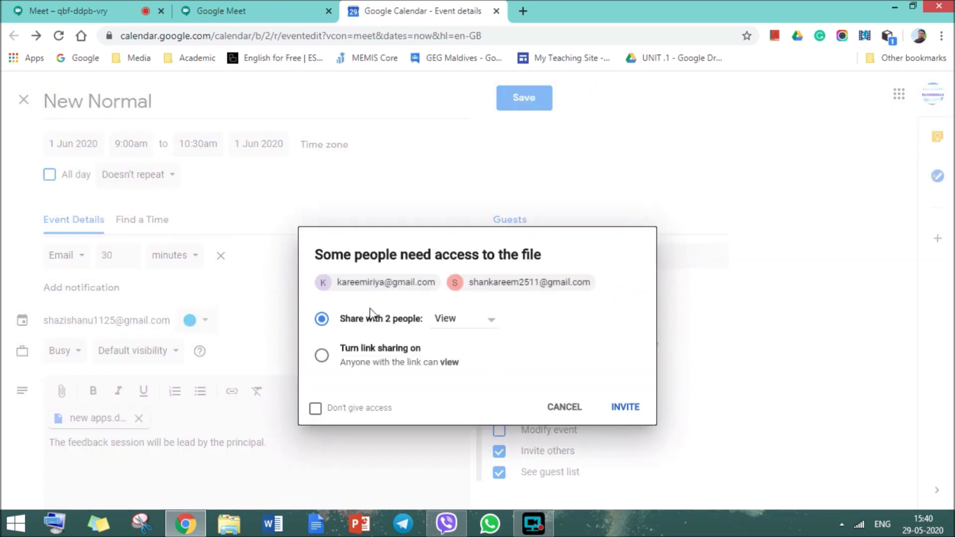
left_click(623, 409)
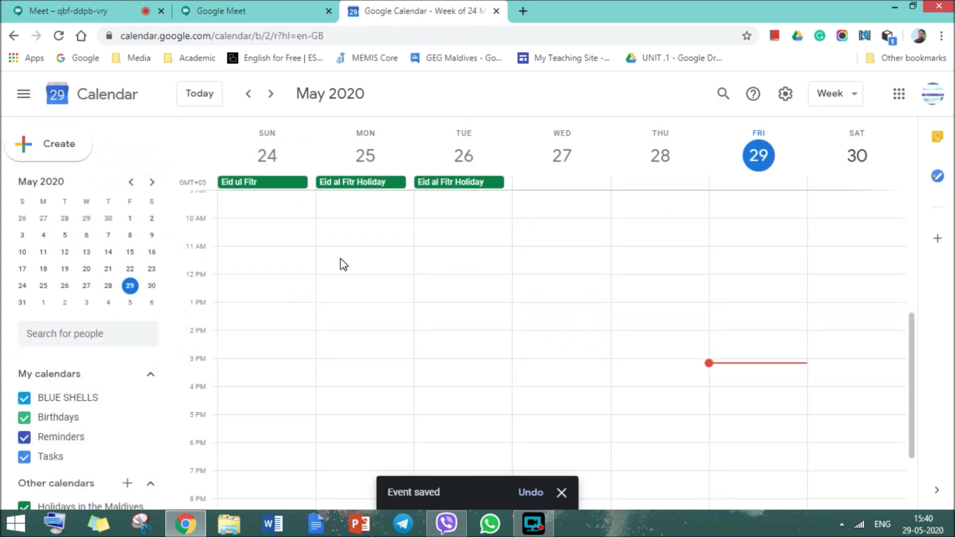
Go to 1 June, open the New Normal event, and join its Google Meet call.
left_click(44, 302)
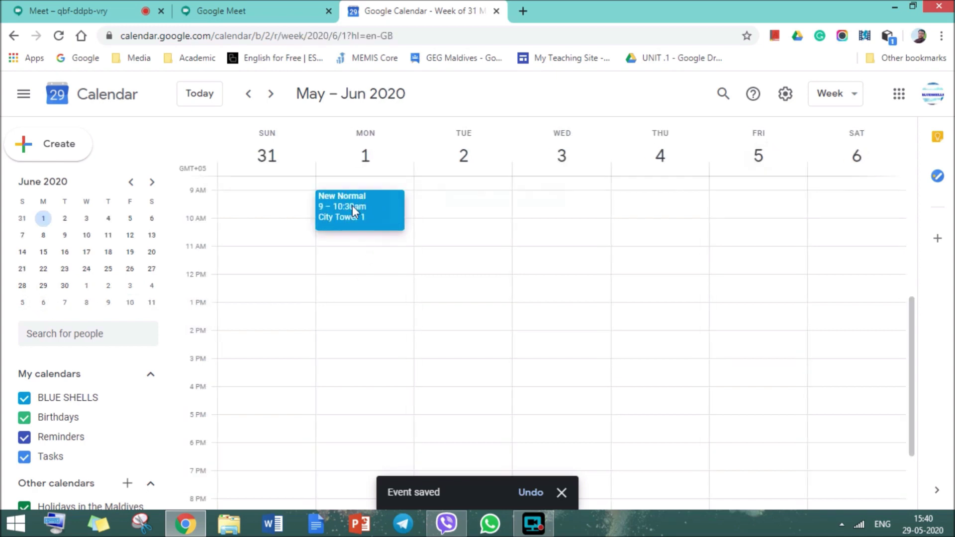
left_click(352, 205)
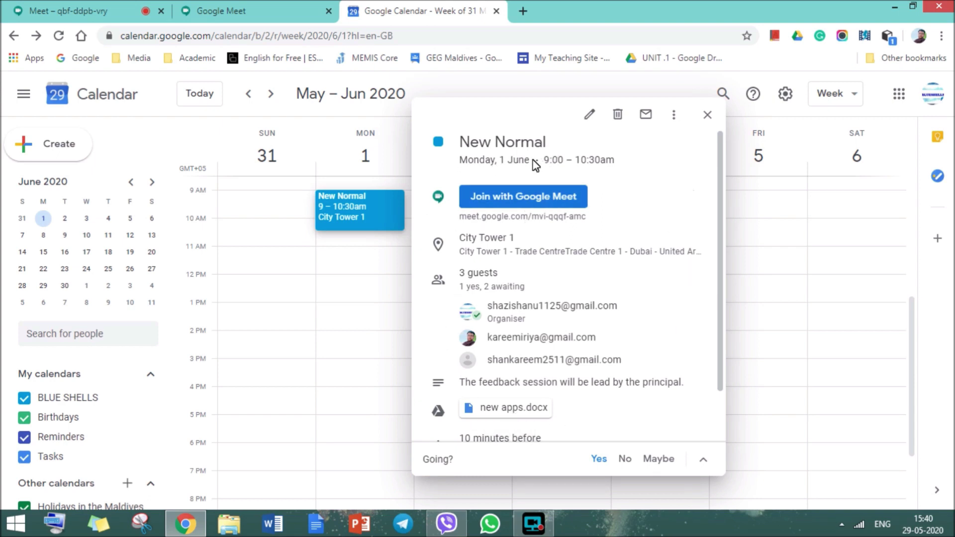
left_click(327, 279)
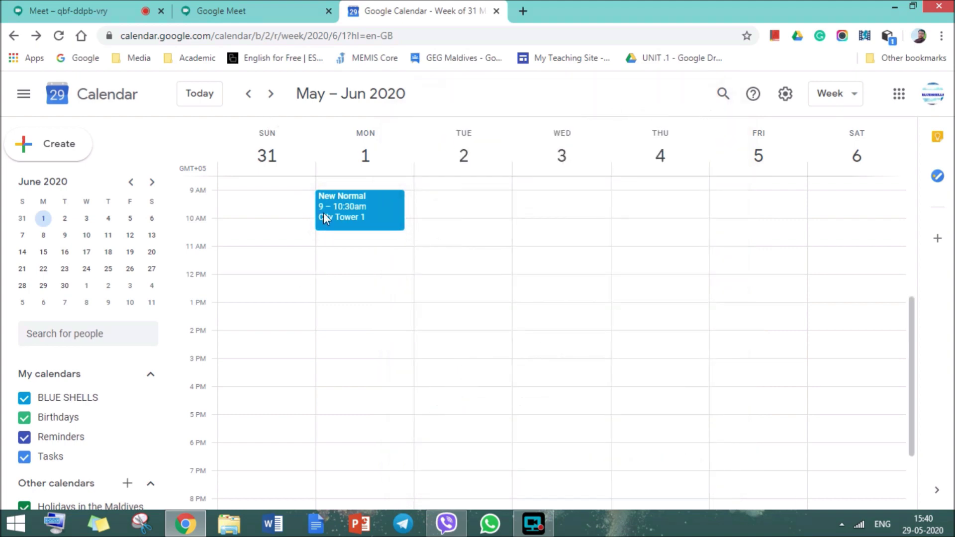
left_click(350, 207)
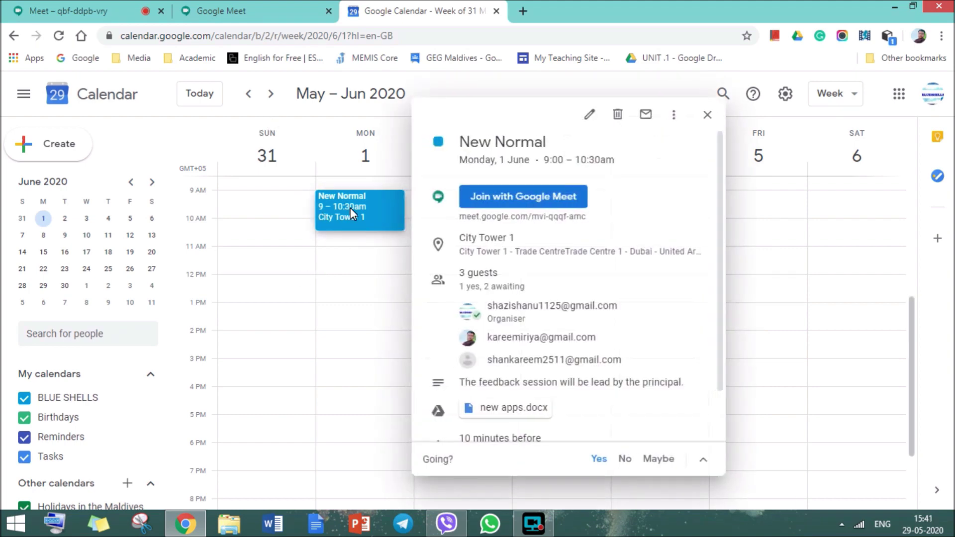
left_click(507, 199)
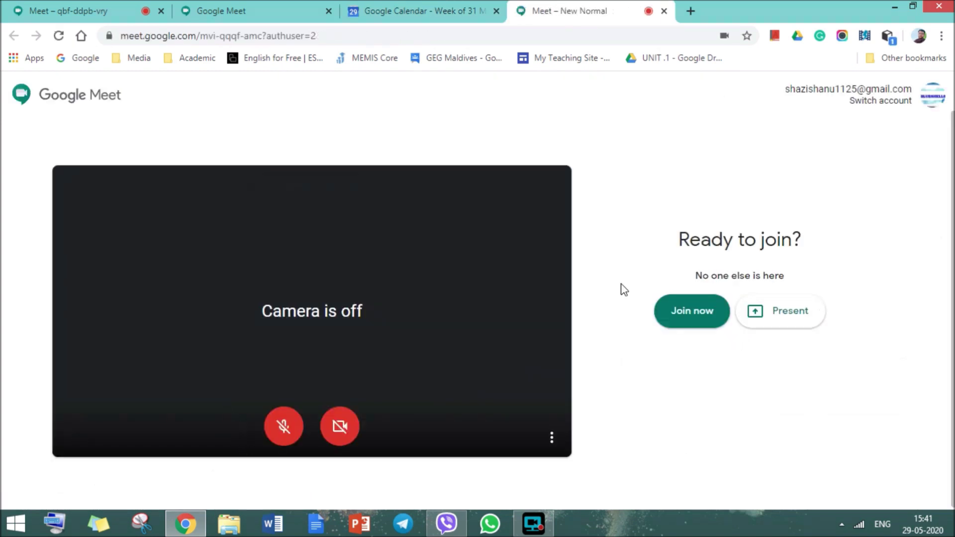
Enter the meeting, admit the two waiting guests, and show the People (3) list.
left_click(696, 315)
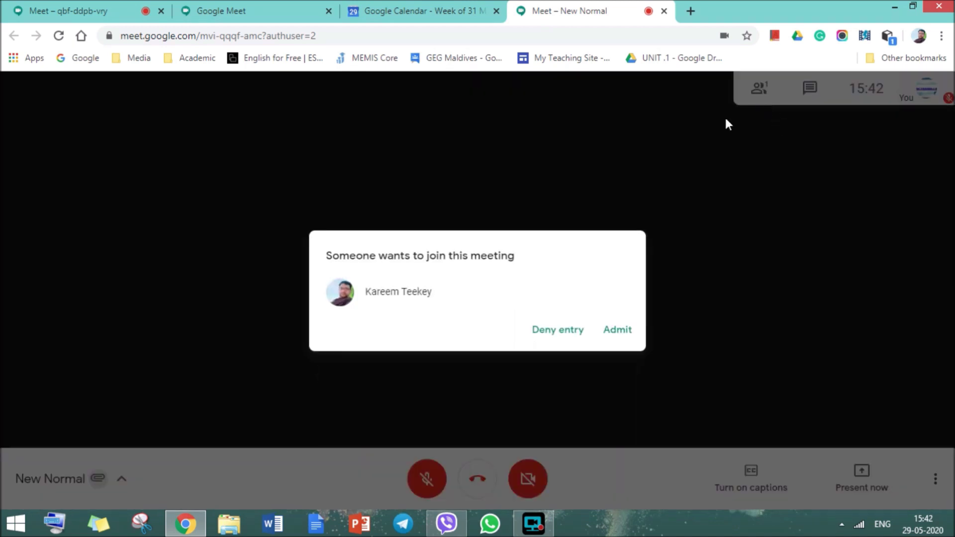
left_click(620, 333)
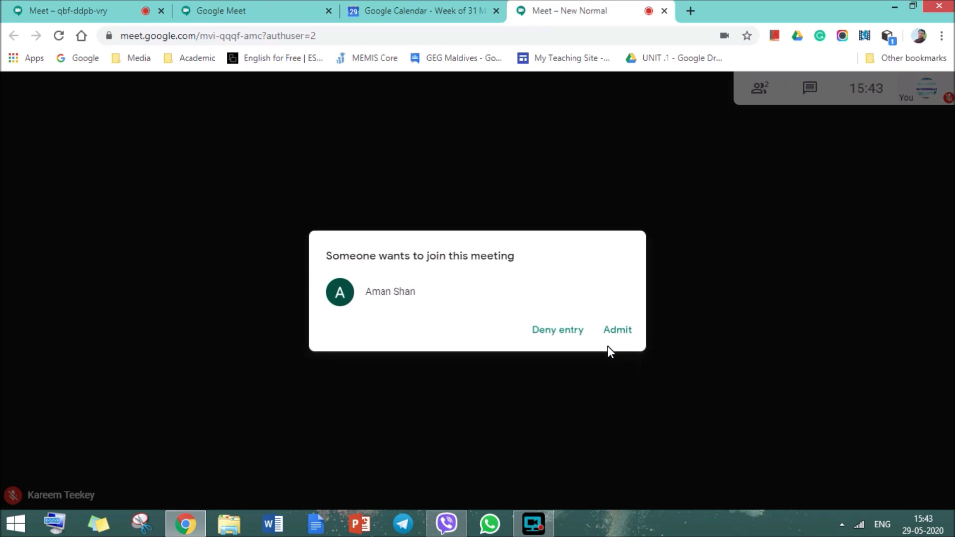
left_click(585, 326)
left_click(617, 329)
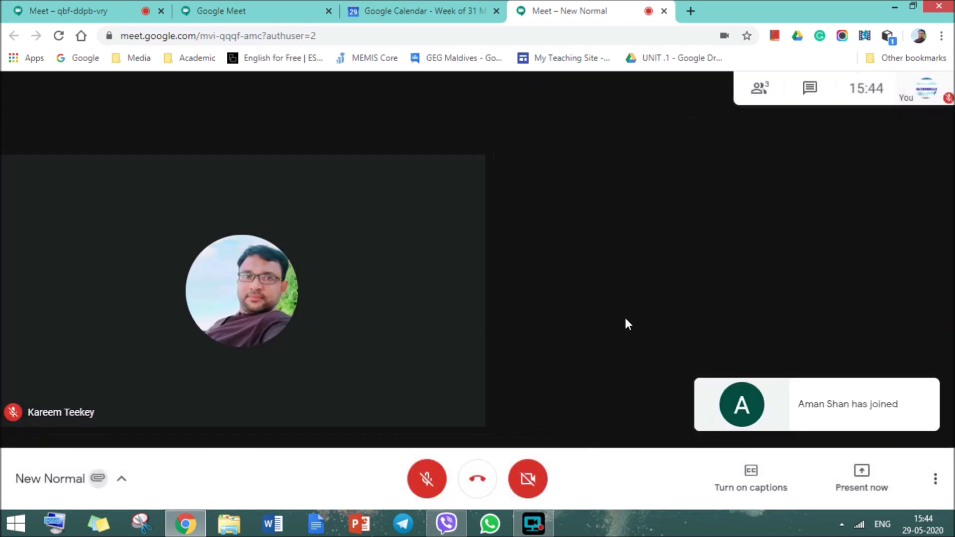
left_click(757, 89)
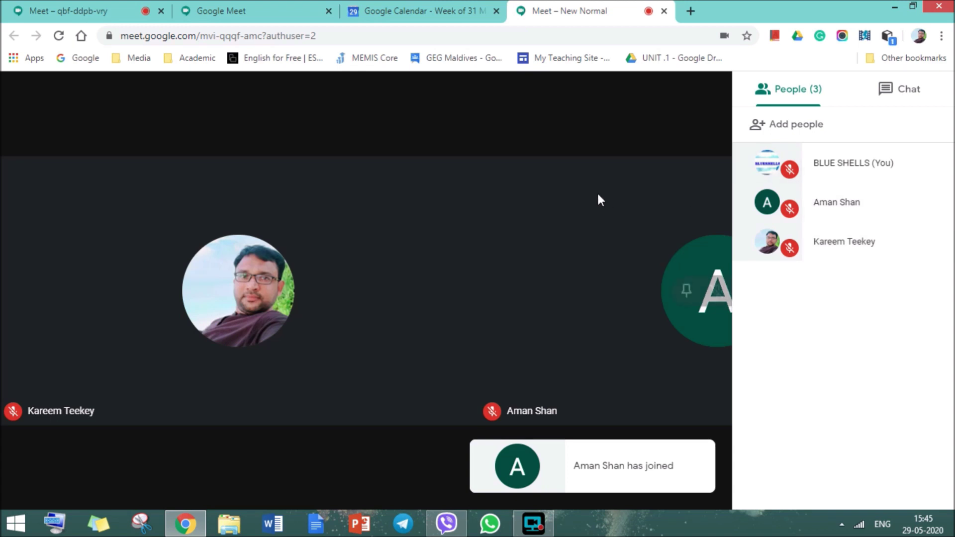
Close People, switch the layout to Sidebar then back to Auto, and go full screen.
left_click(593, 133)
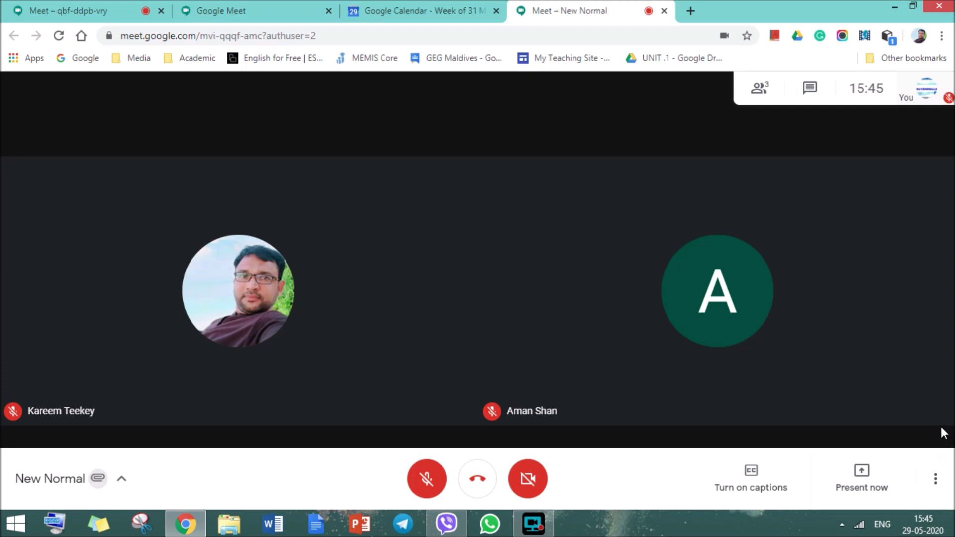
left_click(935, 480)
left_click(879, 233)
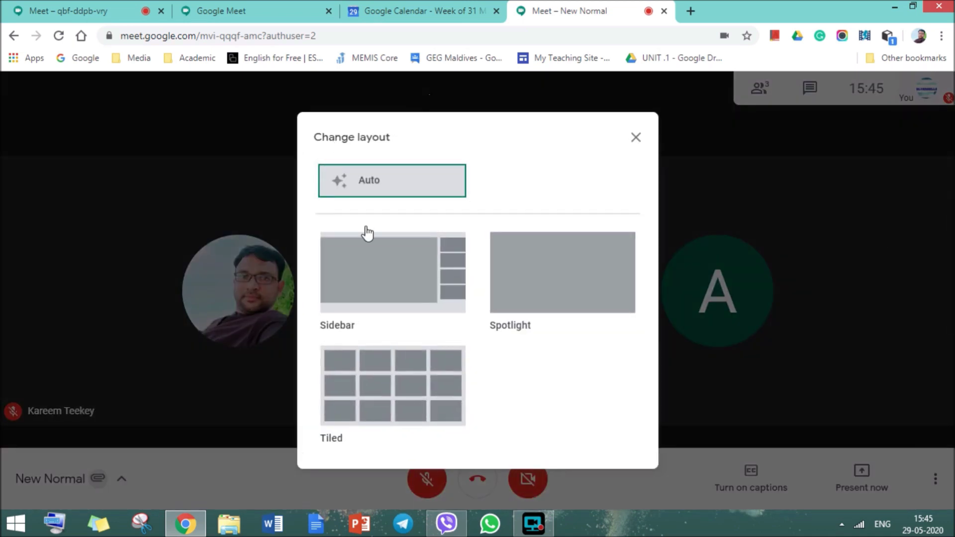
left_click(399, 273)
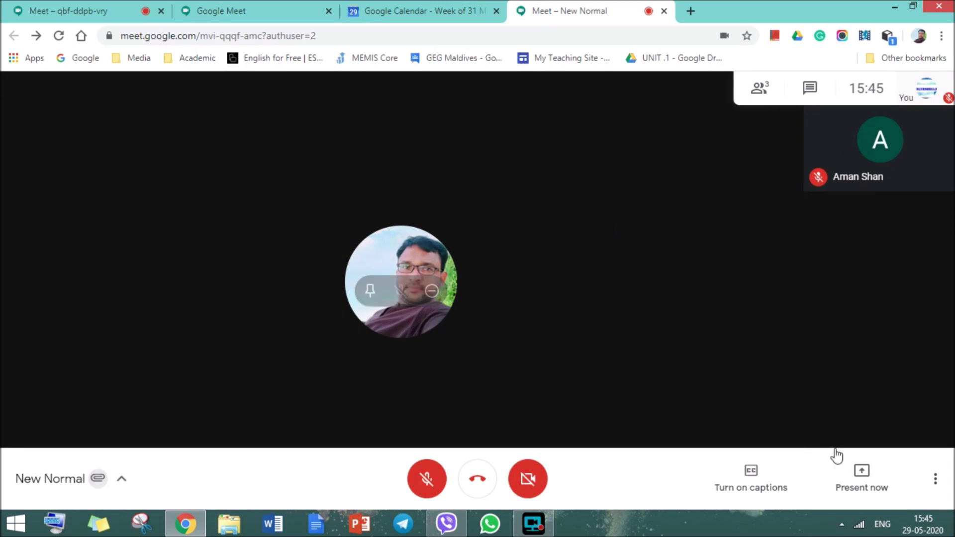
left_click(935, 480)
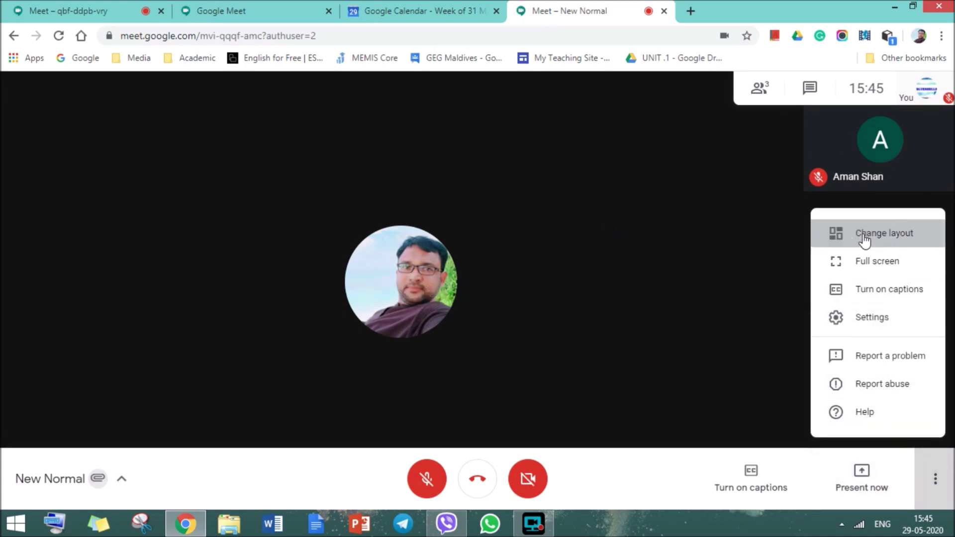
left_click(864, 242)
left_click(398, 184)
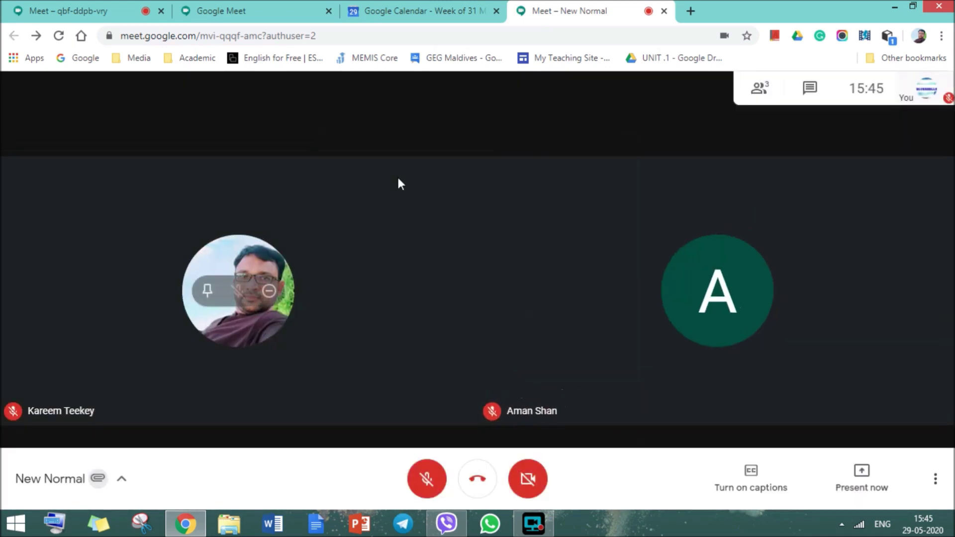
left_click(934, 479)
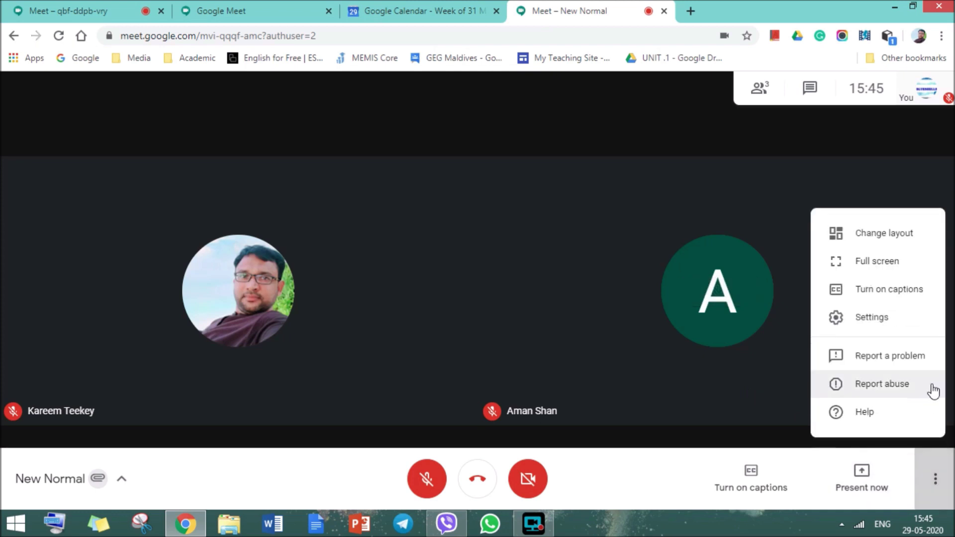
left_click(887, 266)
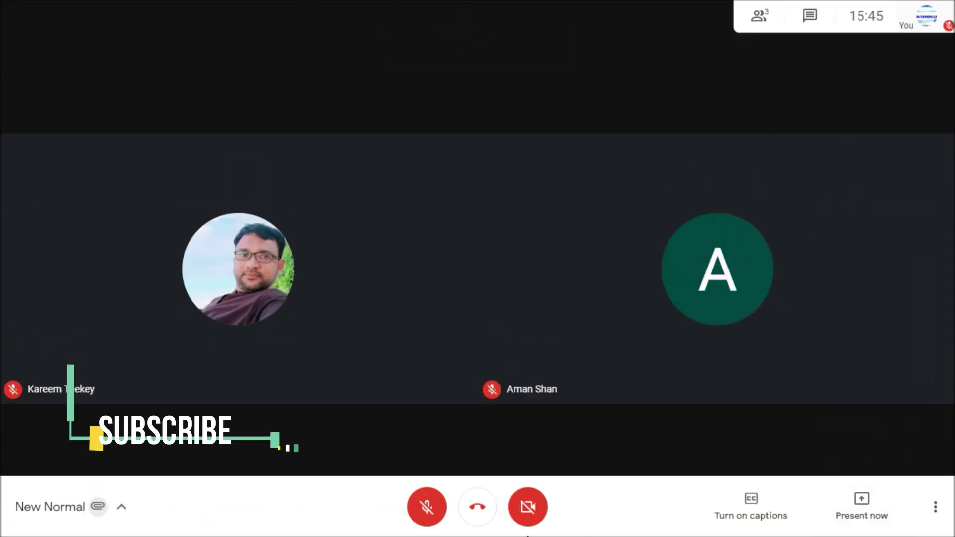
Exit full screen in the Meet call.
left_click(934, 507)
left_click(888, 290)
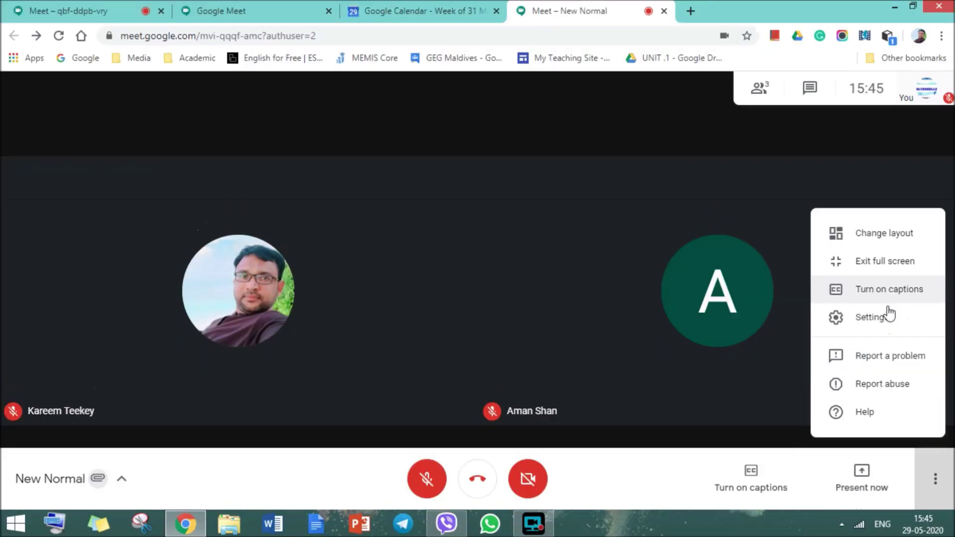
left_click(935, 479)
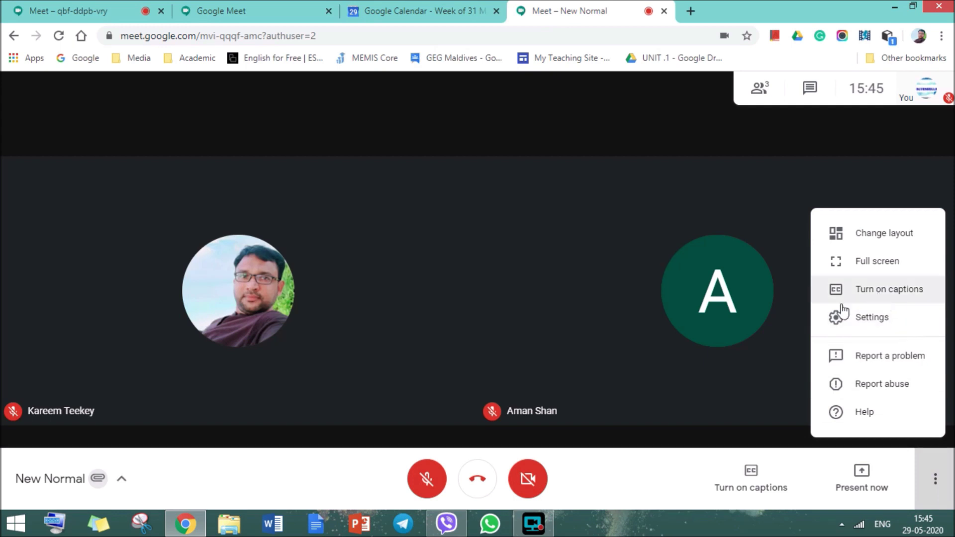
left_click(753, 483)
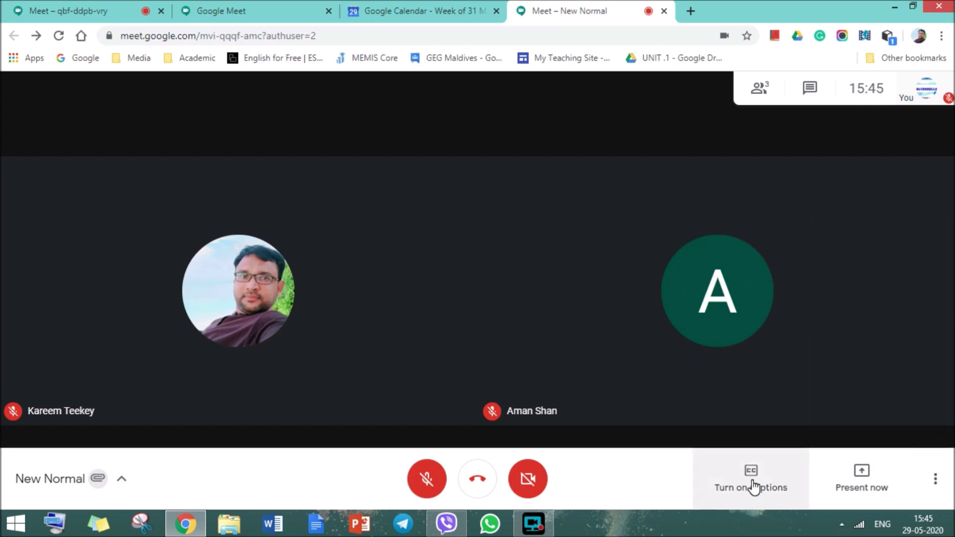
Turn live captions on to read the guest's question about the next session, then off.
left_click(752, 473)
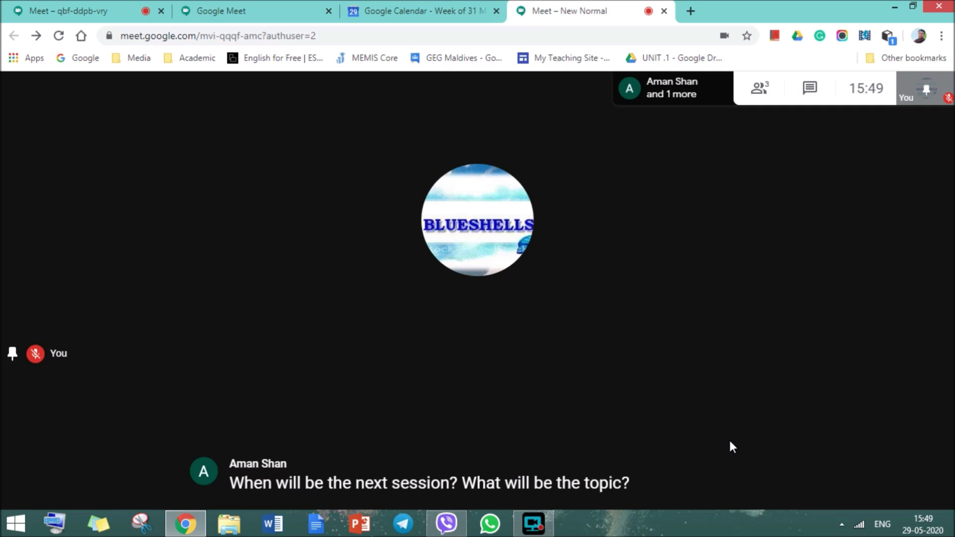
left_click(740, 485)
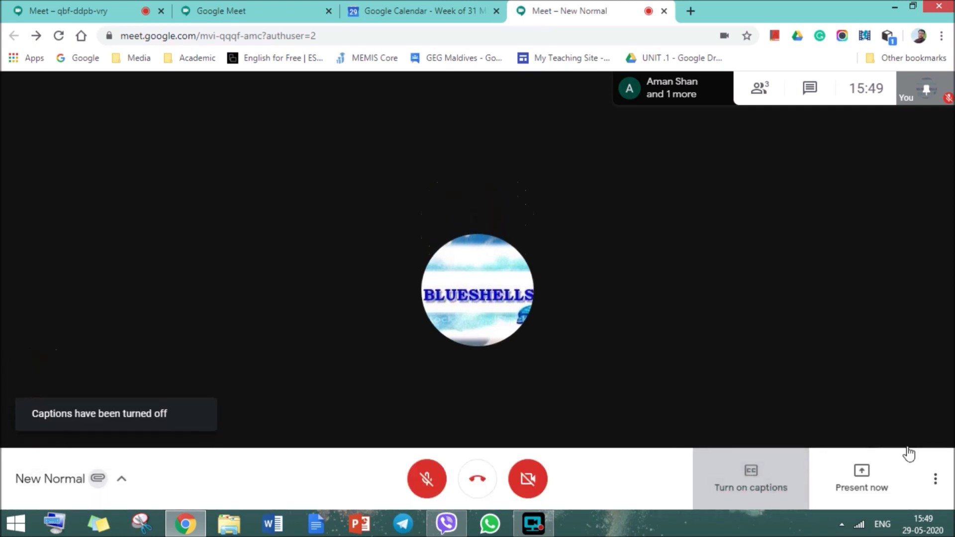
left_click(939, 481)
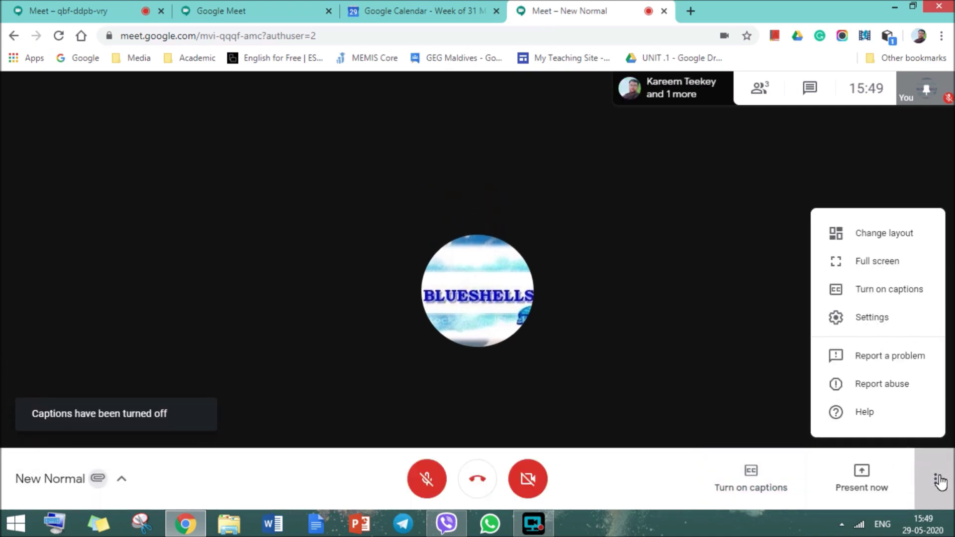
In Meet's Video settings, set Send resolution (maximum) to High definition (720p) and close settings.
left_click(883, 322)
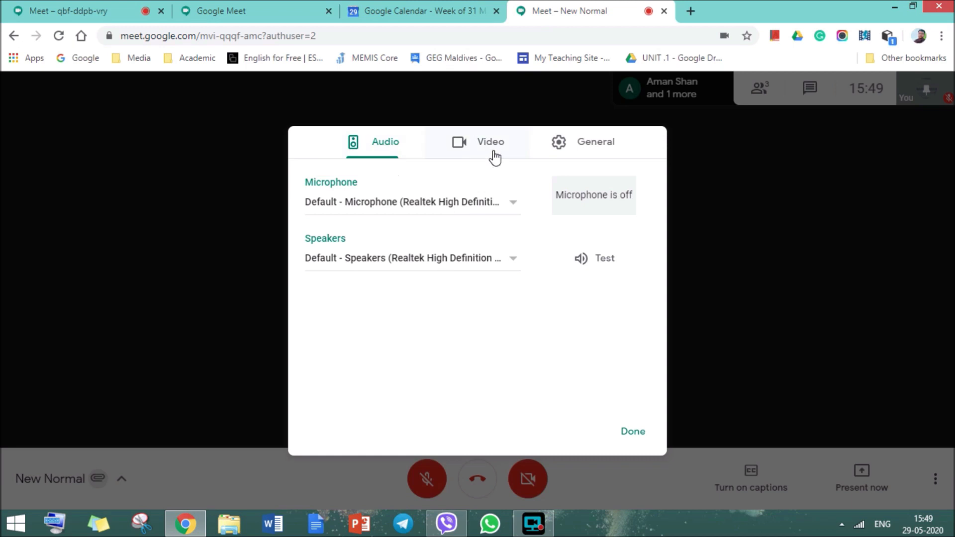
left_click(481, 150)
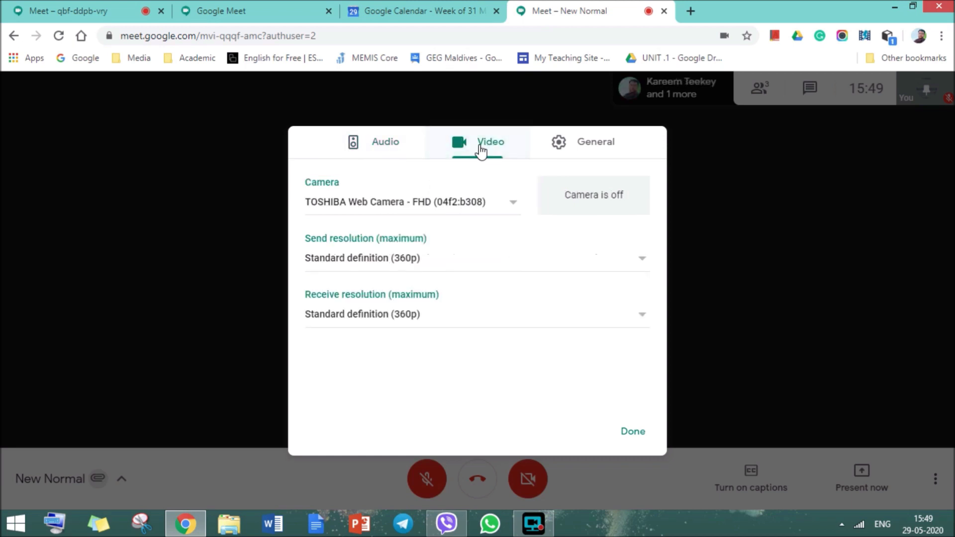
left_click(477, 205)
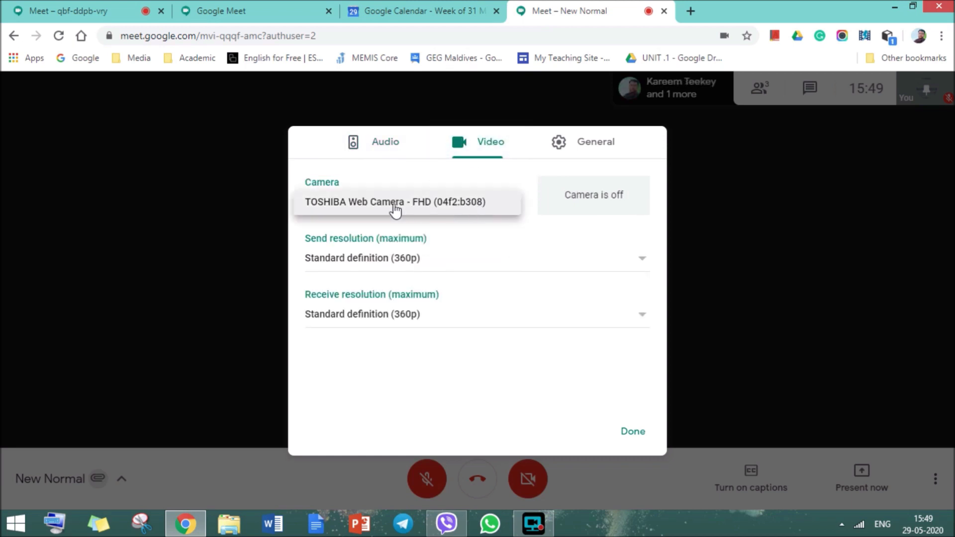
left_click(411, 260)
left_click(429, 236)
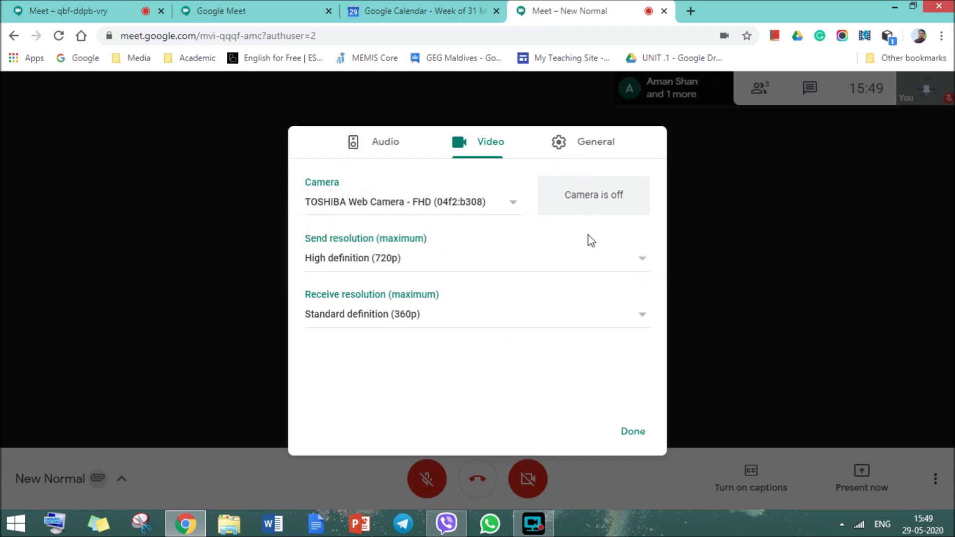
left_click(647, 435)
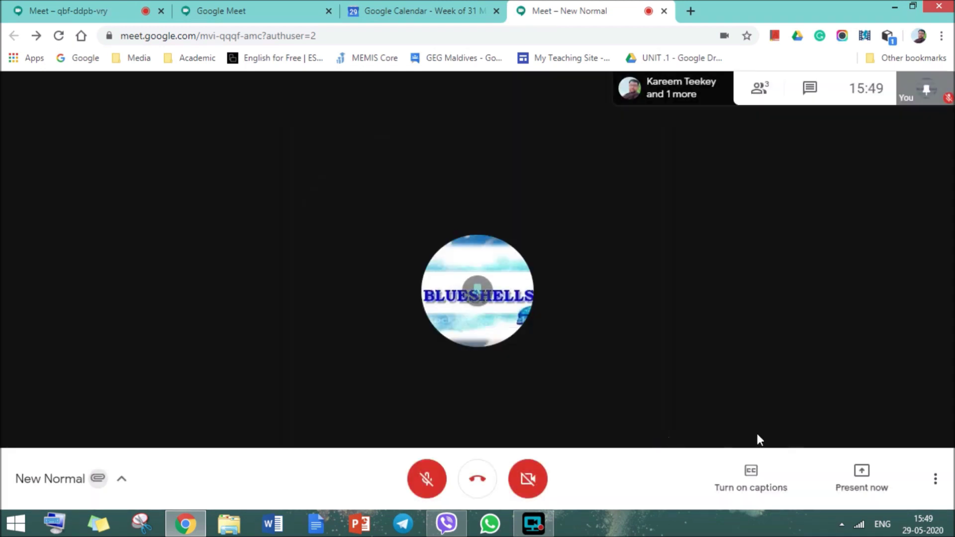
left_click(935, 478)
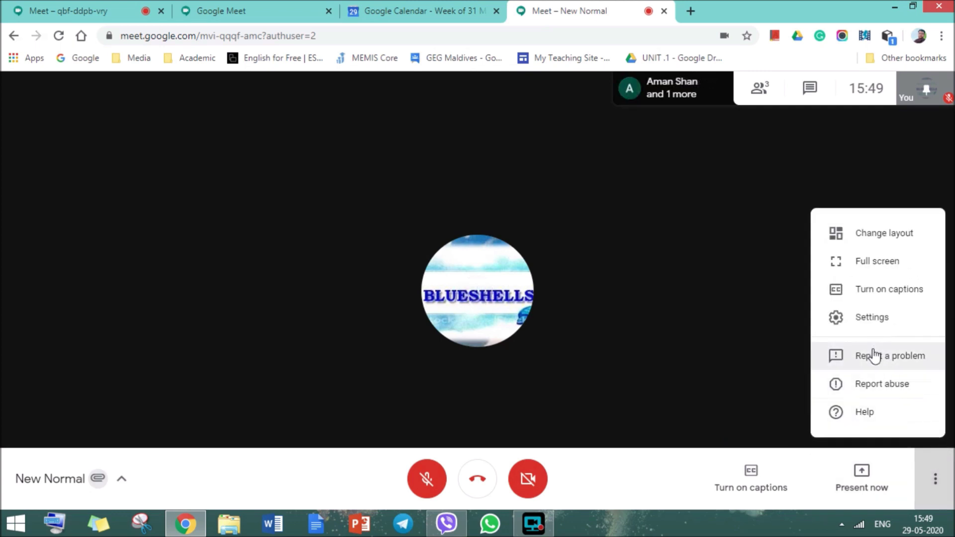
Open Present now to show the entire screen, window, or Chrome tab choices.
left_click(866, 481)
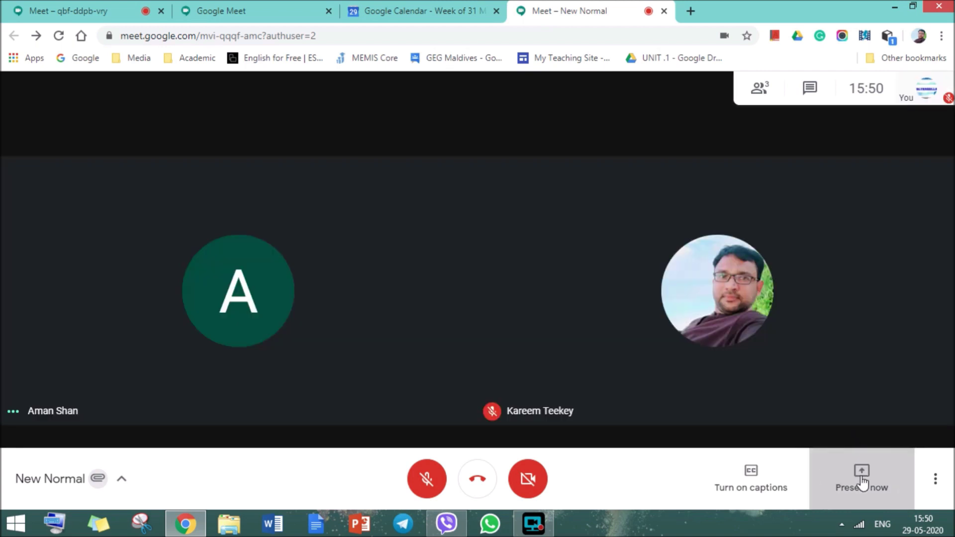
left_click(862, 481)
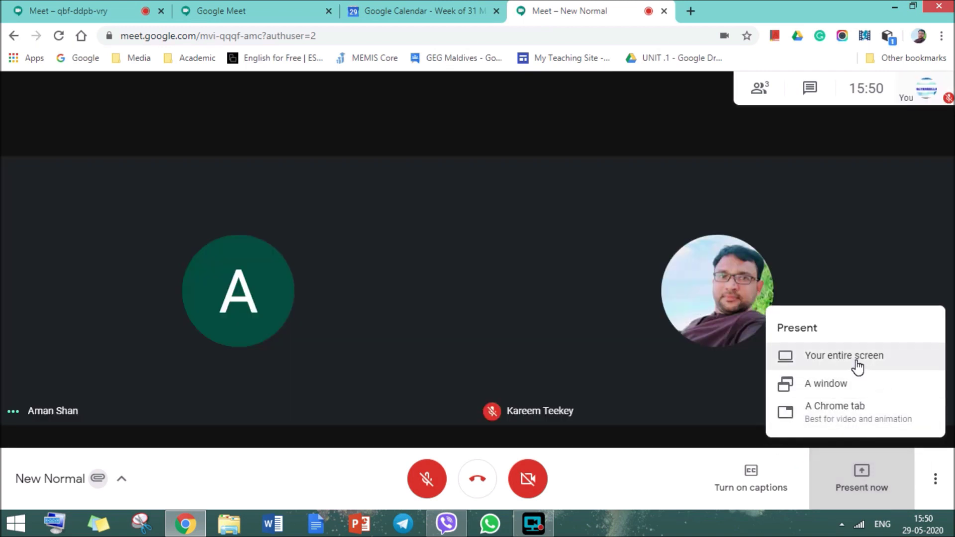